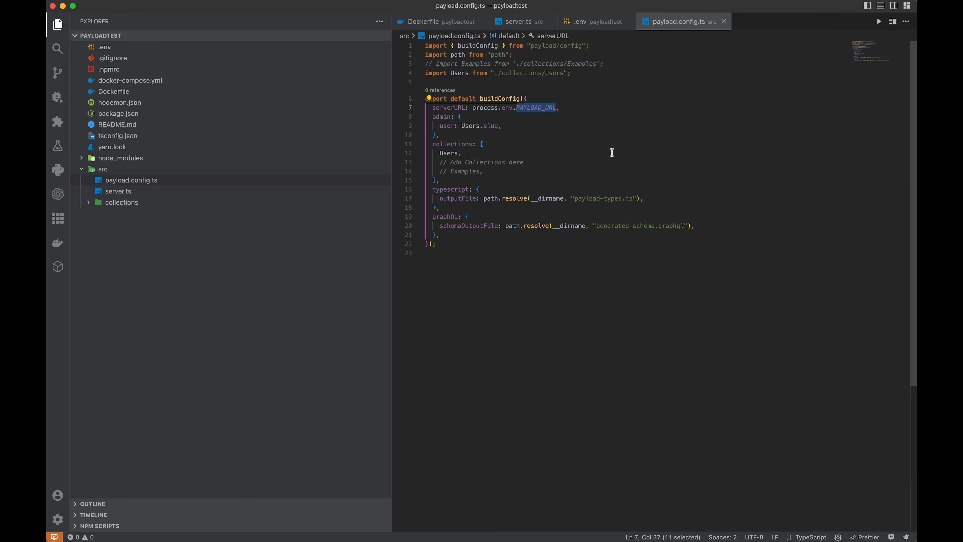
# Step: Review the port and server URL settings across server.ts, the Dockerfile and payload.config.ts
pyautogui.click(529, 24)
pyautogui.click(576, 116)
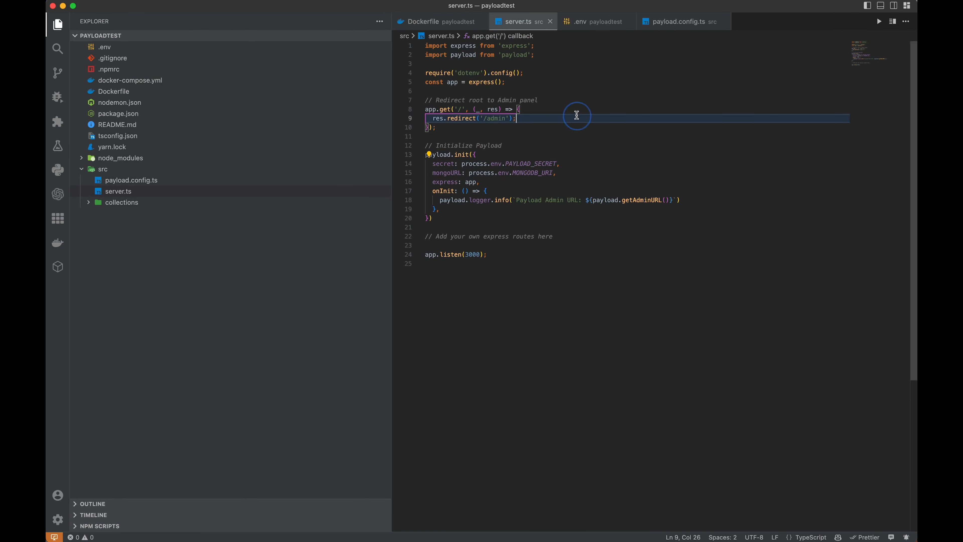
pyautogui.click(435, 23)
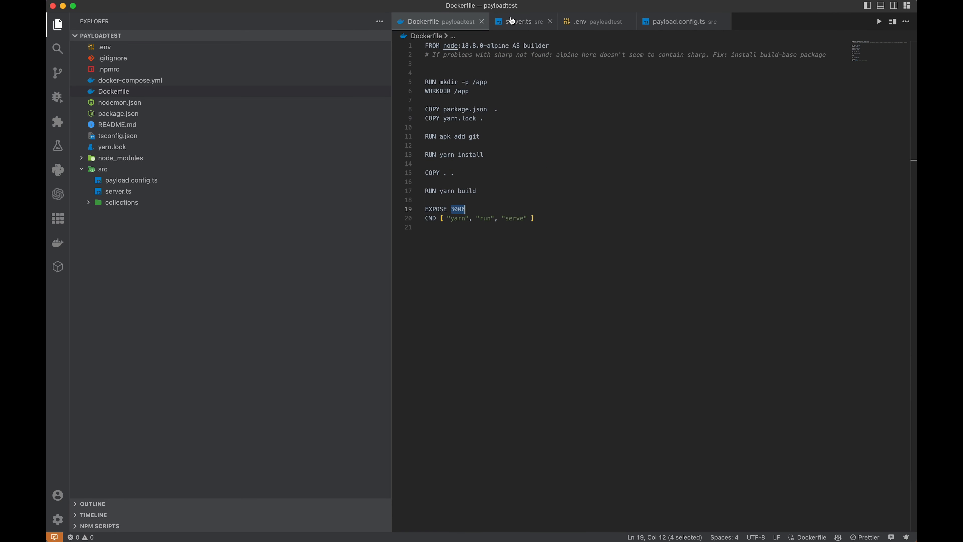
pyautogui.click(512, 21)
pyautogui.click(673, 22)
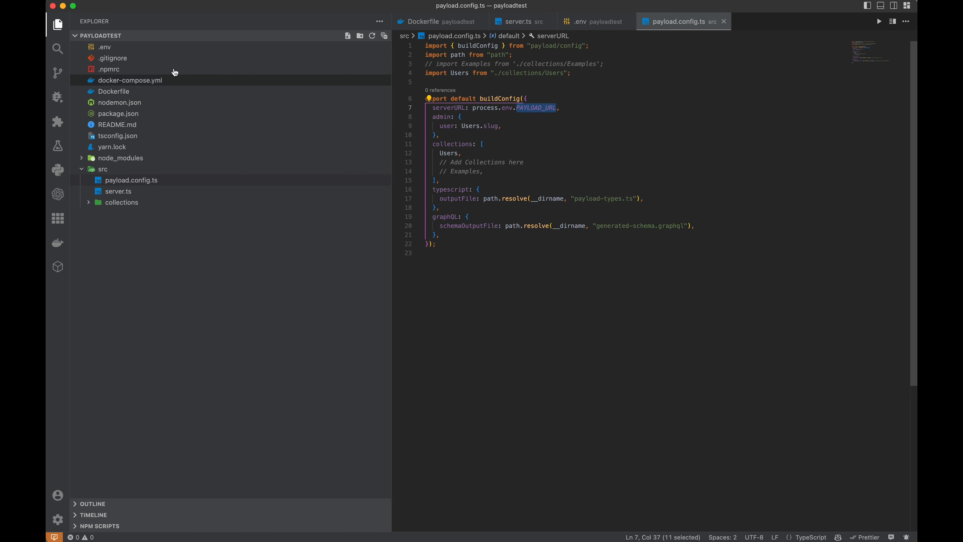
# Step: Publish the project folder to GitHub as a private repository named payloadtest and dismiss the notification
pyautogui.click(58, 73)
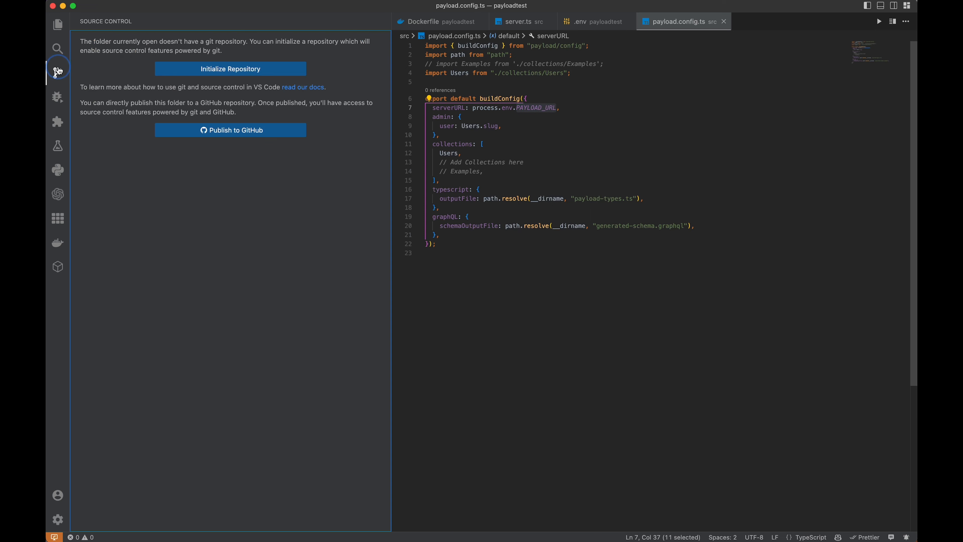
pyautogui.click(247, 130)
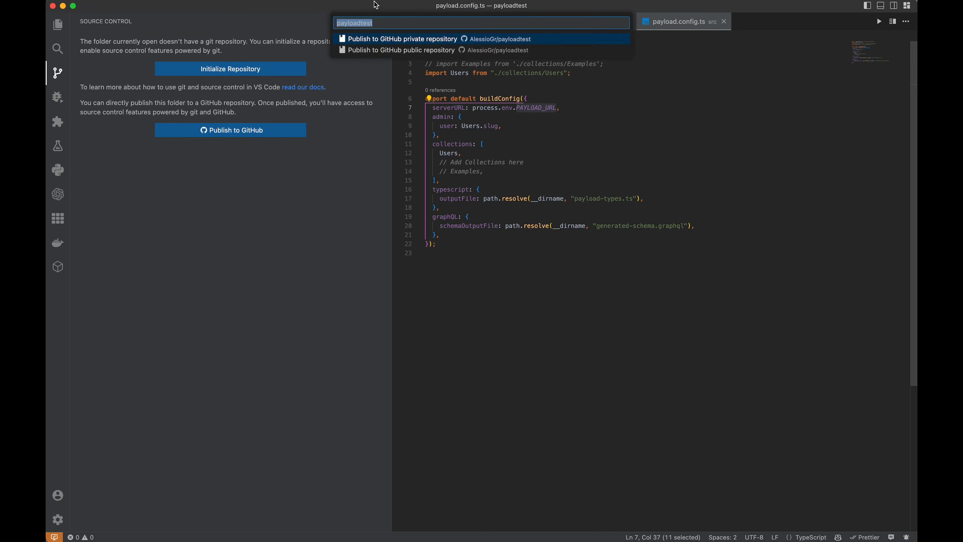
pyautogui.click(445, 43)
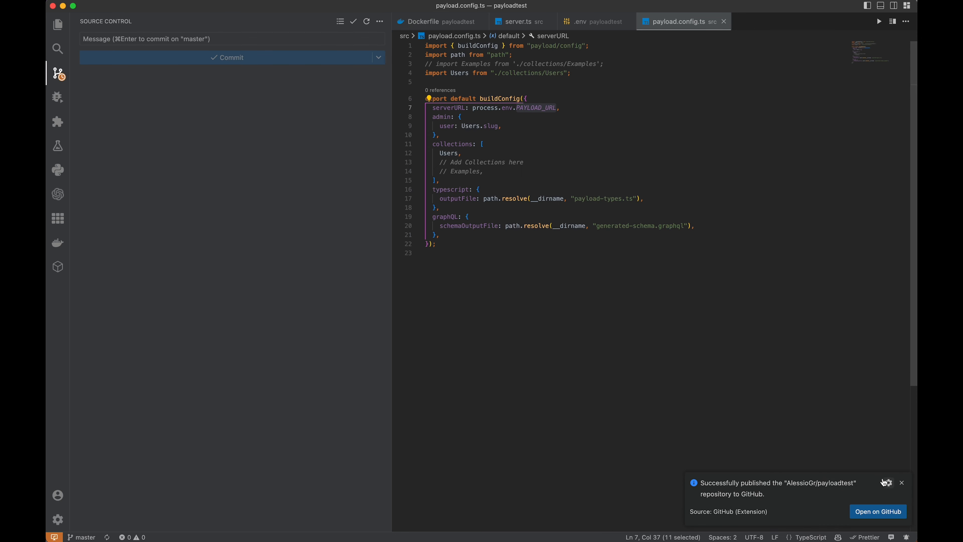
pyautogui.click(904, 484)
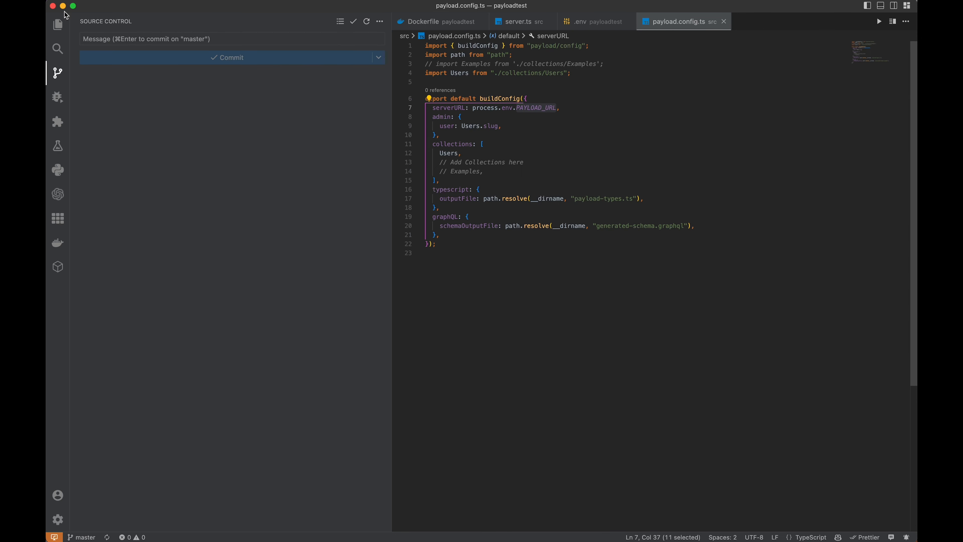
# Step: Open the .env file and examine the localhost/payloadtest address in the MONGODB_URI entry
pyautogui.click(57, 24)
pyautogui.click(101, 47)
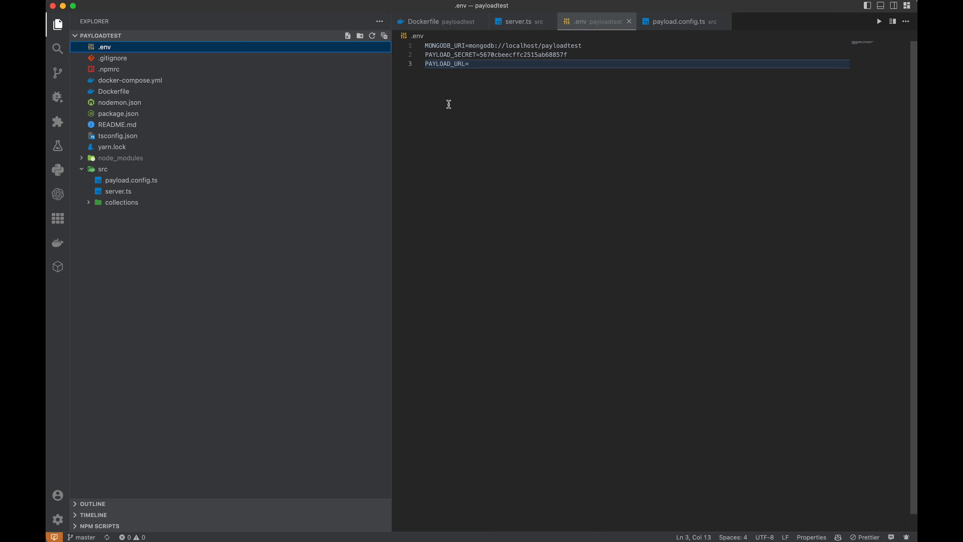
pyautogui.doubleClick(441, 46)
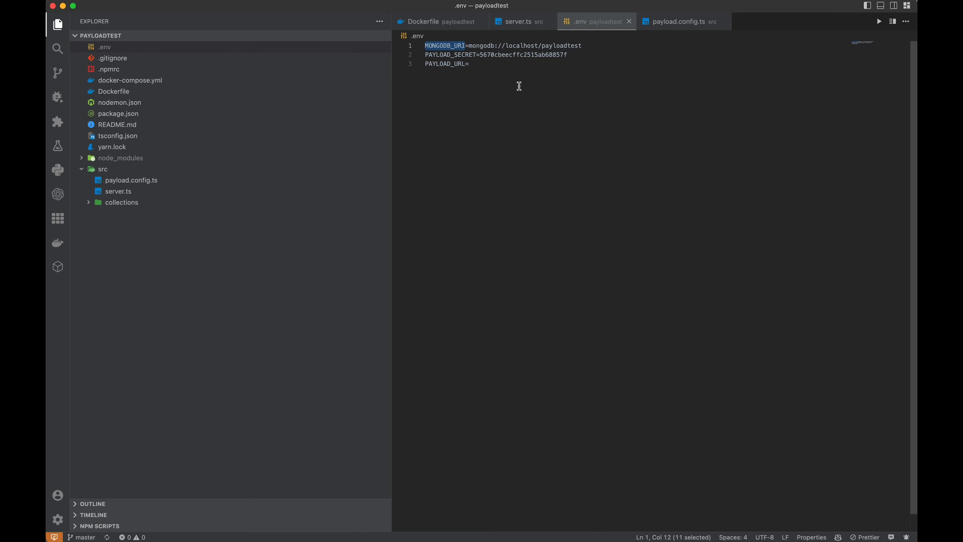
pyautogui.moveTo(584, 46); pyautogui.dragTo(507, 44)
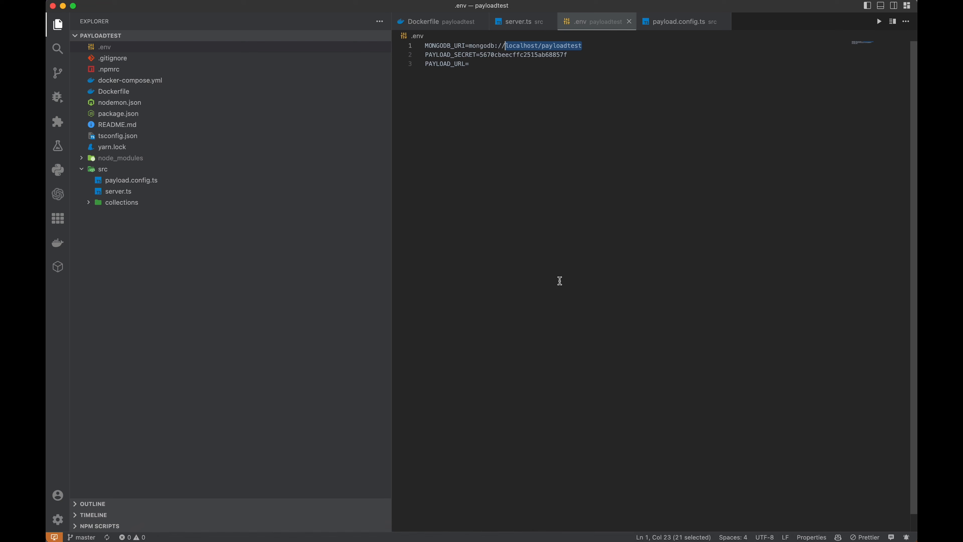
# Step: Switch to Chrome, search Google for "mongodb atlas" and open the MongoDB Atlas Database page
pyautogui.moveTo(421, 535)
pyautogui.click(445, 520)
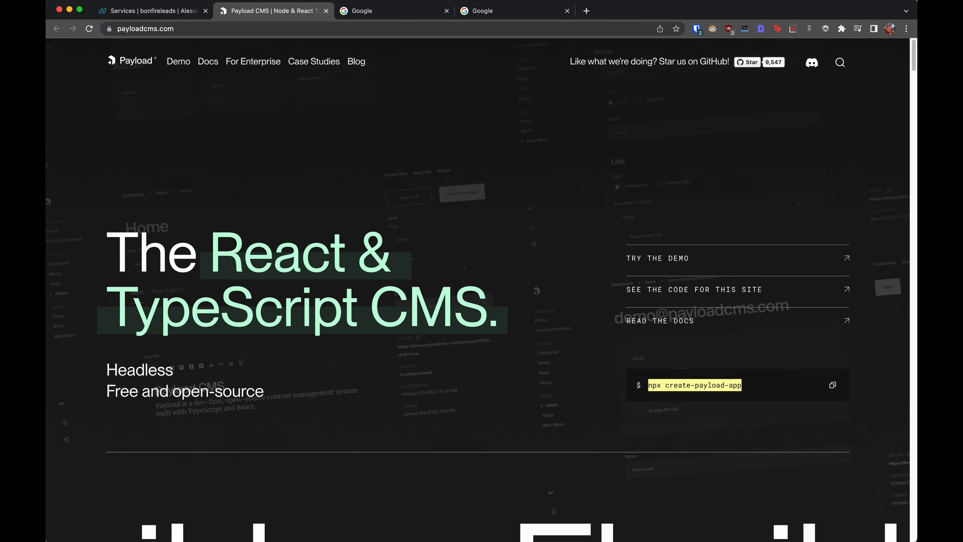
pyautogui.click(360, 8)
pyautogui.write('mongo d')
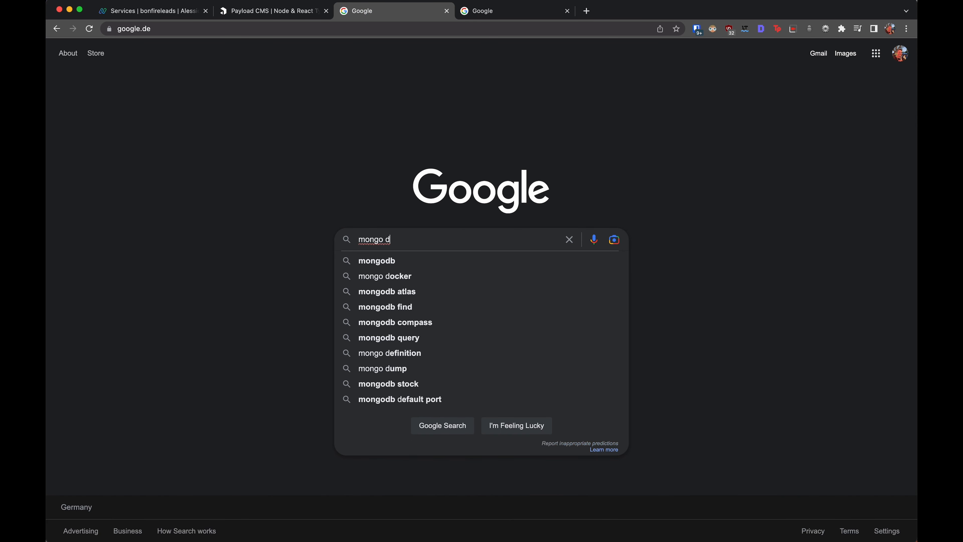
pyautogui.press('BackSpace')
pyautogui.press('BackSpace')
pyautogui.write('db atlas')
pyautogui.press('Return')
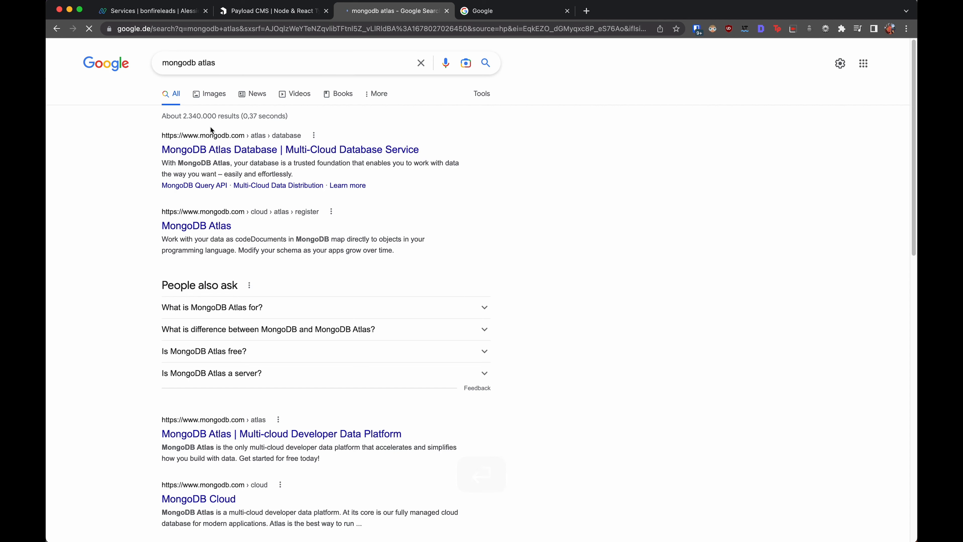
pyautogui.click(188, 146)
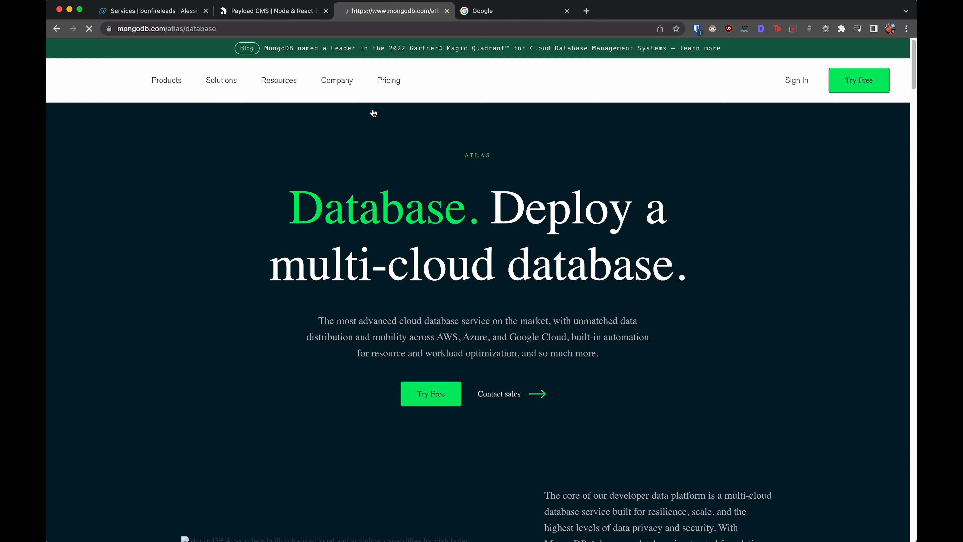
# Step: Sign in to MongoDB by filling the account e-mail and password from the saved login
pyautogui.click(796, 80)
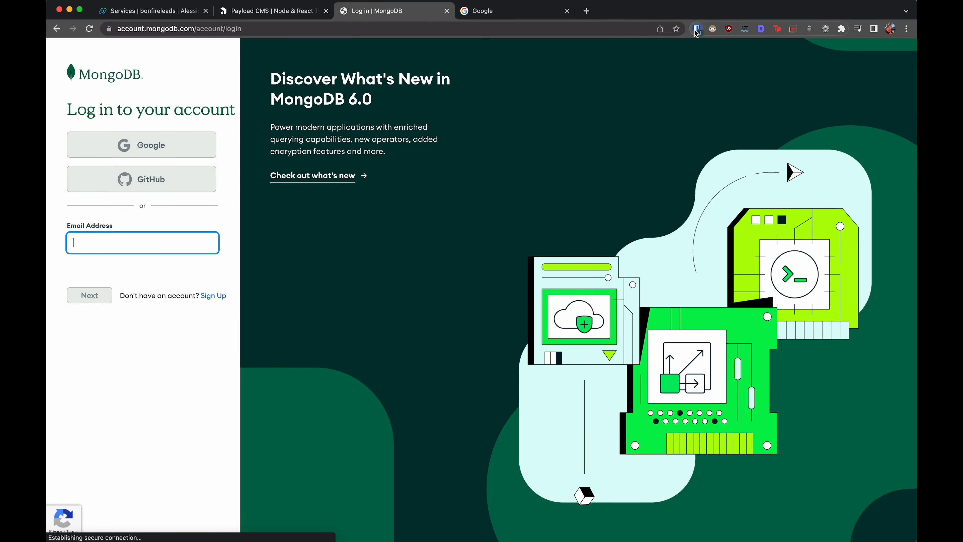
pyautogui.click(696, 29)
pyautogui.click(561, 91)
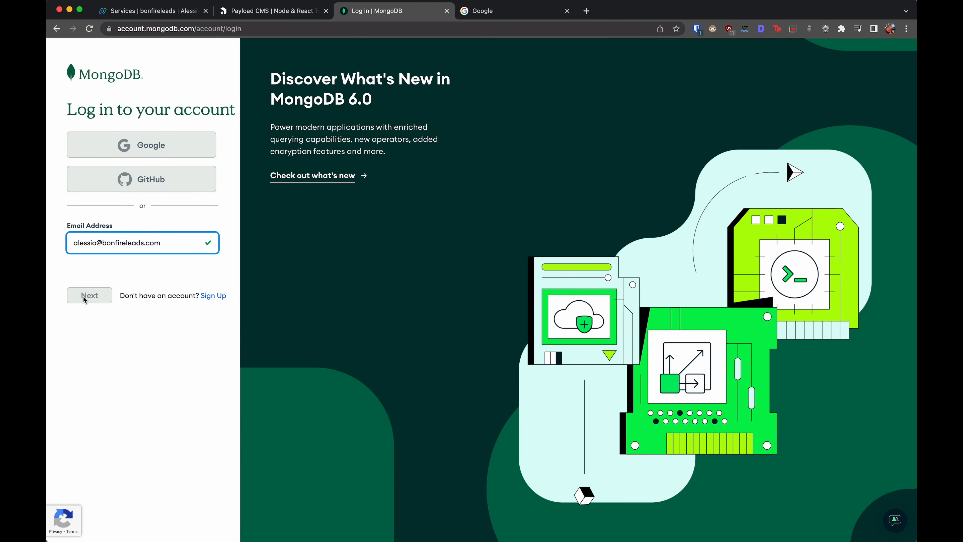
pyautogui.click(143, 284)
pyautogui.click(90, 295)
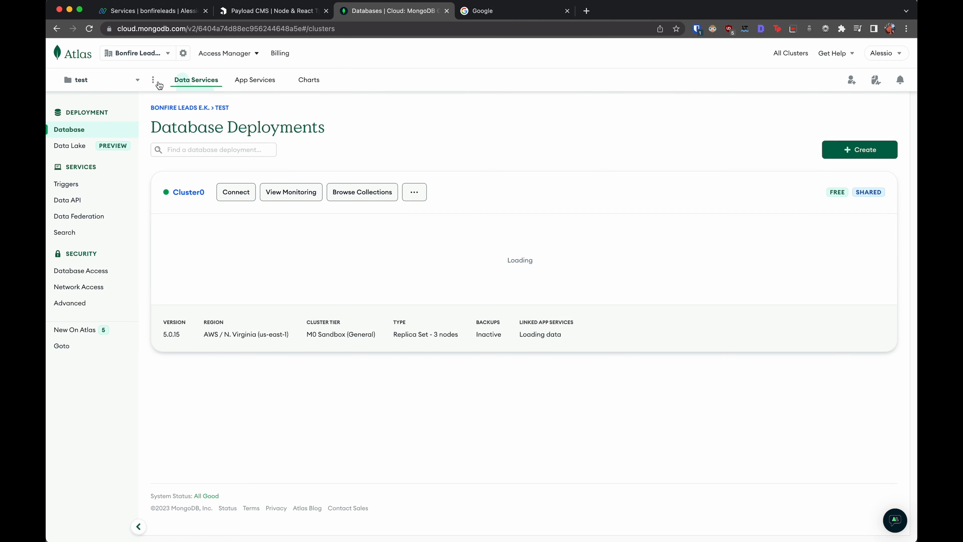
# Step: Create a new Atlas project named payloadtest
pyautogui.click(138, 83)
pyautogui.click(172, 236)
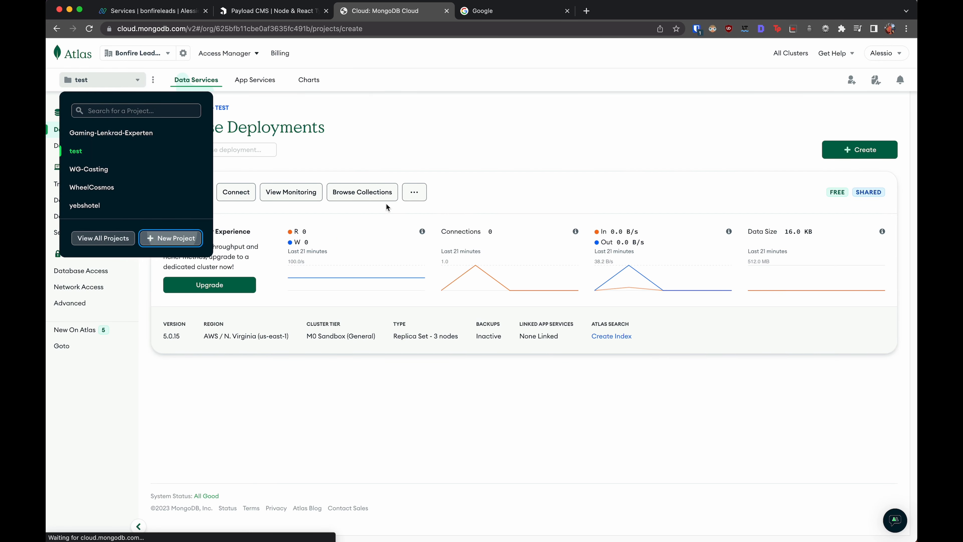
pyautogui.click(172, 214)
pyautogui.write('paylaodtest')
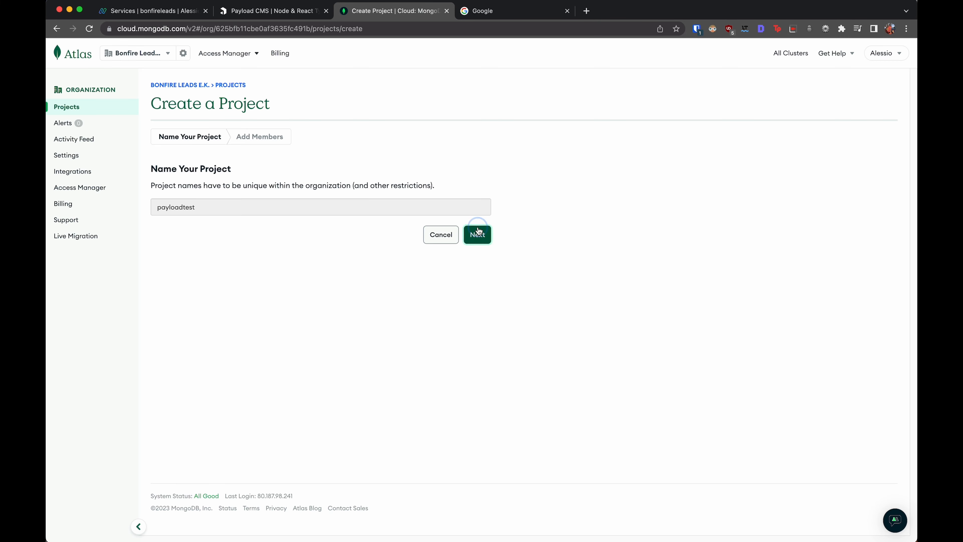
pyautogui.click(478, 231)
pyautogui.click(465, 296)
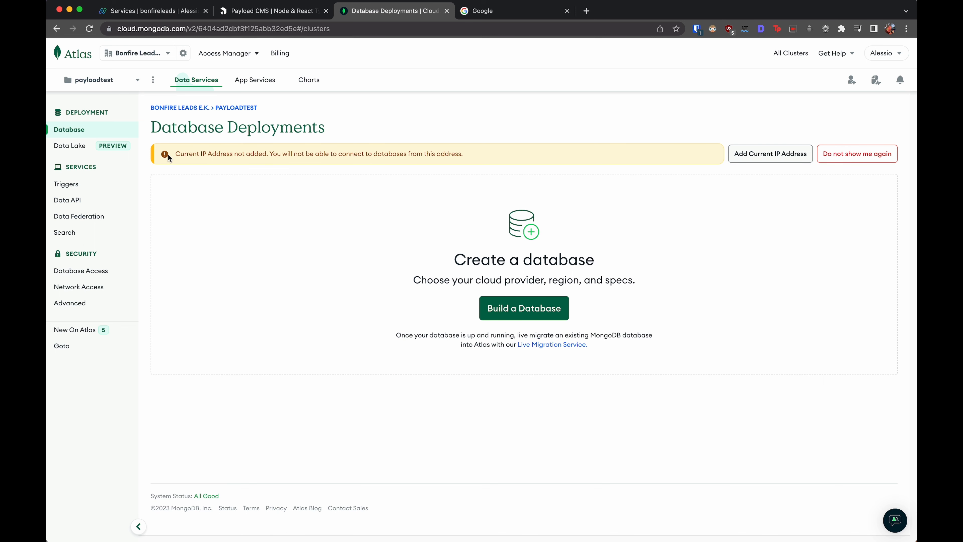
# Step: Add the current IP address to the project's access list, plus a 0.0.0.0/0 entry allowing access from anywhere
pyautogui.click(762, 155)
pyautogui.click(214, 187)
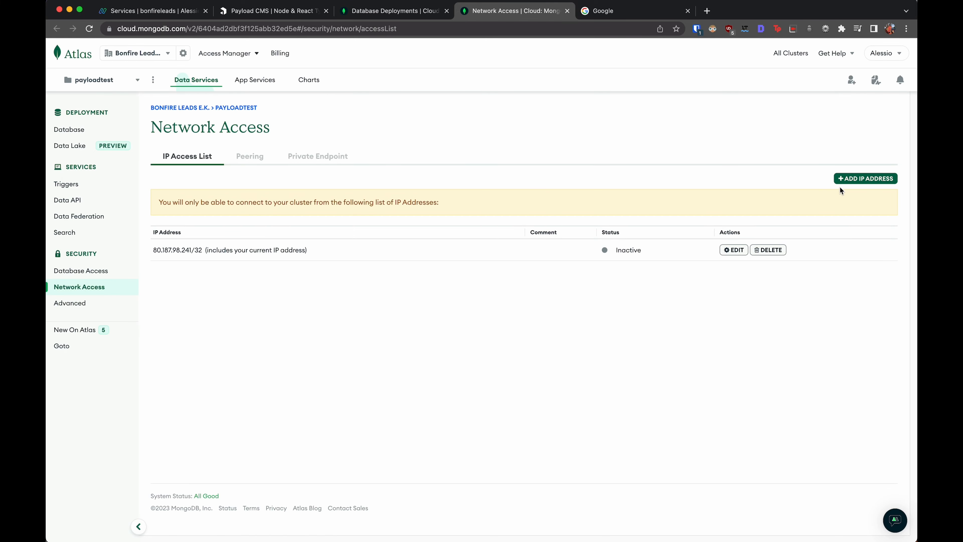
pyautogui.click(850, 179)
pyautogui.click(356, 151)
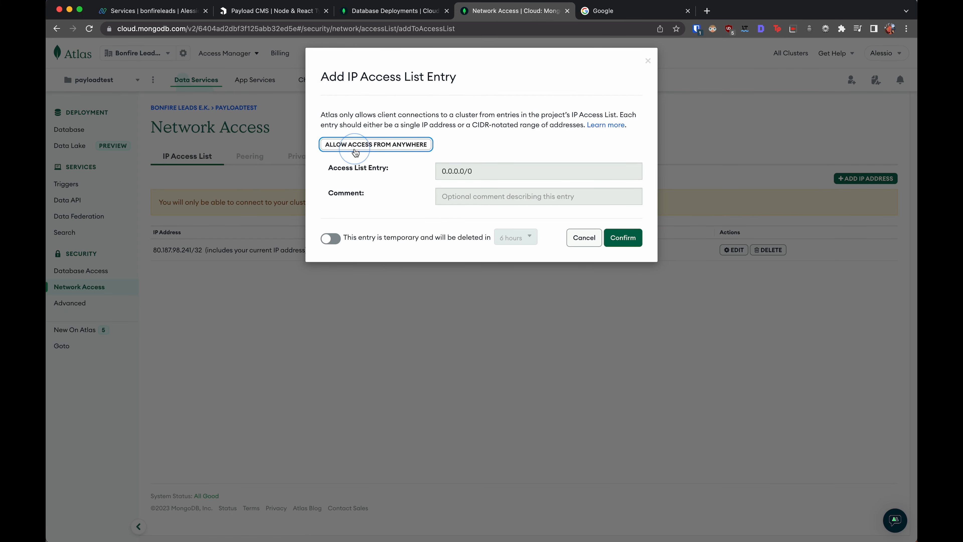
pyautogui.click(623, 238)
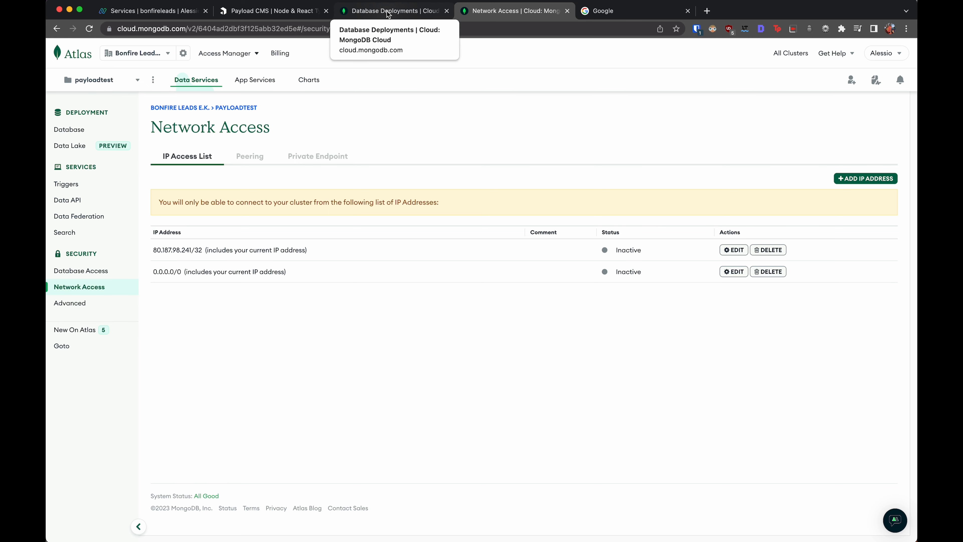
# Step: Create a free M0 database cluster on AWS in the Frankfurt (eu-central-1) region, named Cluster0
pyautogui.click(406, 11)
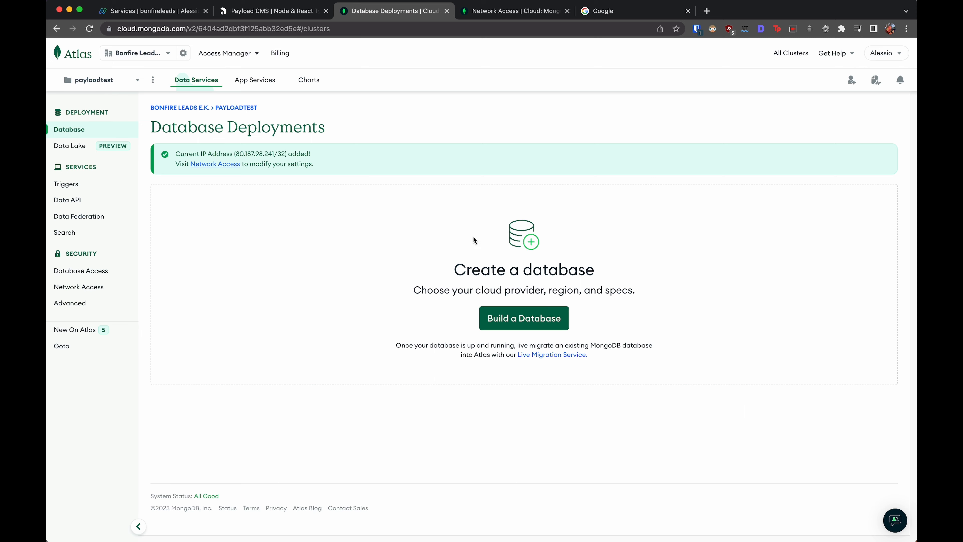
pyautogui.click(497, 318)
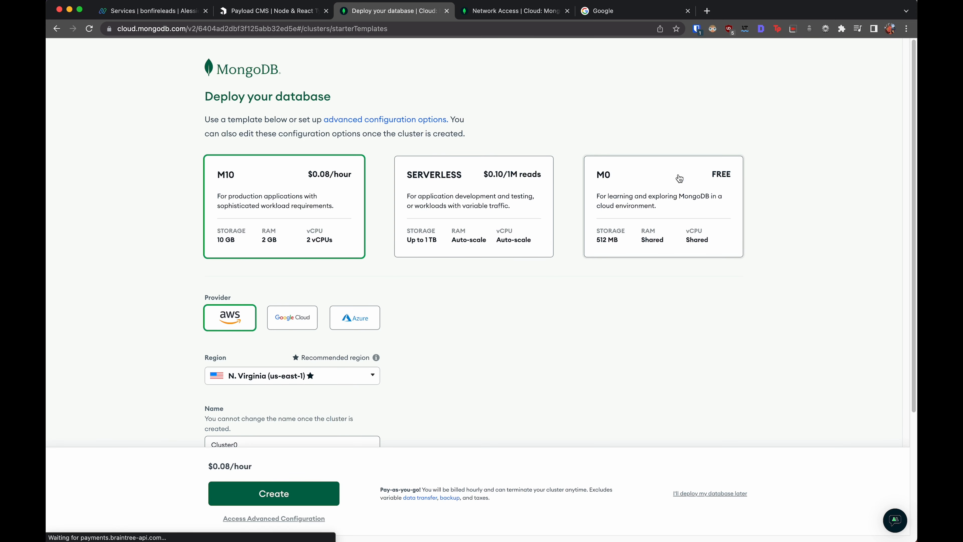
pyautogui.click(679, 178)
pyautogui.click(265, 374)
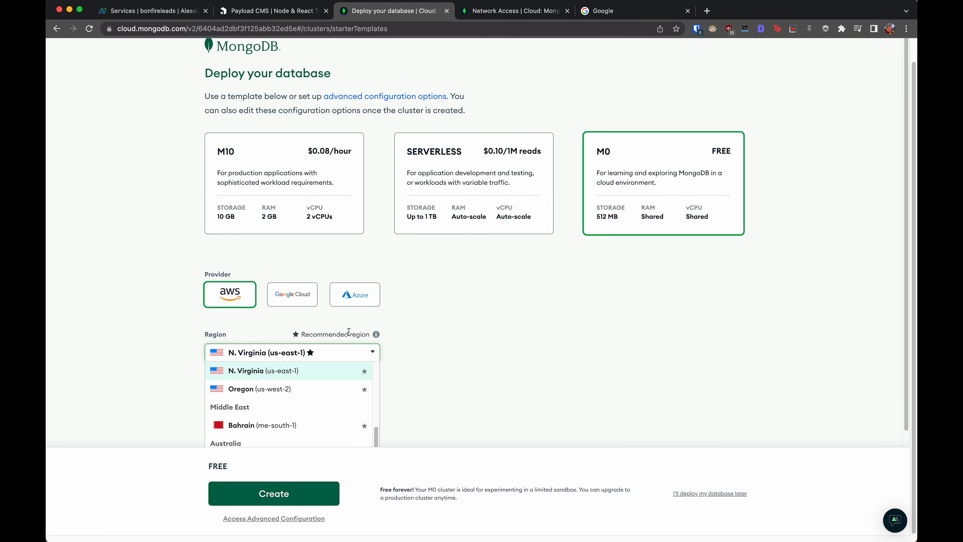
pyautogui.scroll(-5, 326, 387)
pyautogui.scroll(5, 332, 400)
pyautogui.click(271, 405)
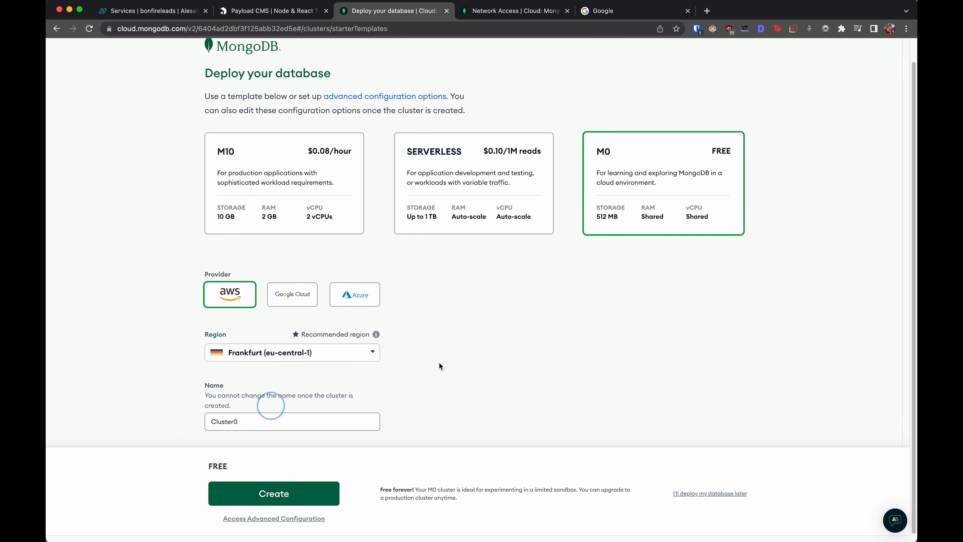
pyautogui.click(270, 487)
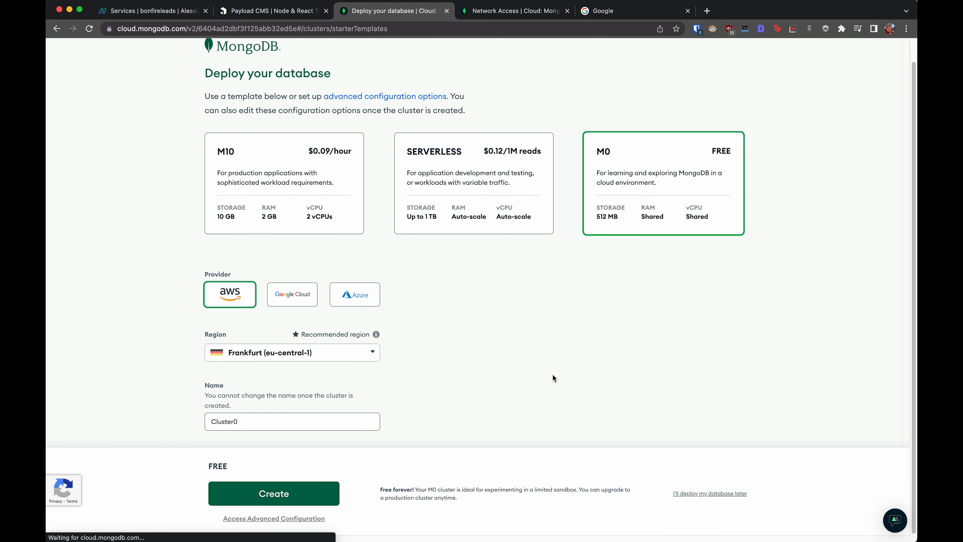
# Step: Create a database user with the owner's first name as username and an autogenerated secure password
pyautogui.click(212, 322)
pyautogui.click(399, 361)
pyautogui.click(230, 323)
pyautogui.write('alessio')
pyautogui.click(206, 392)
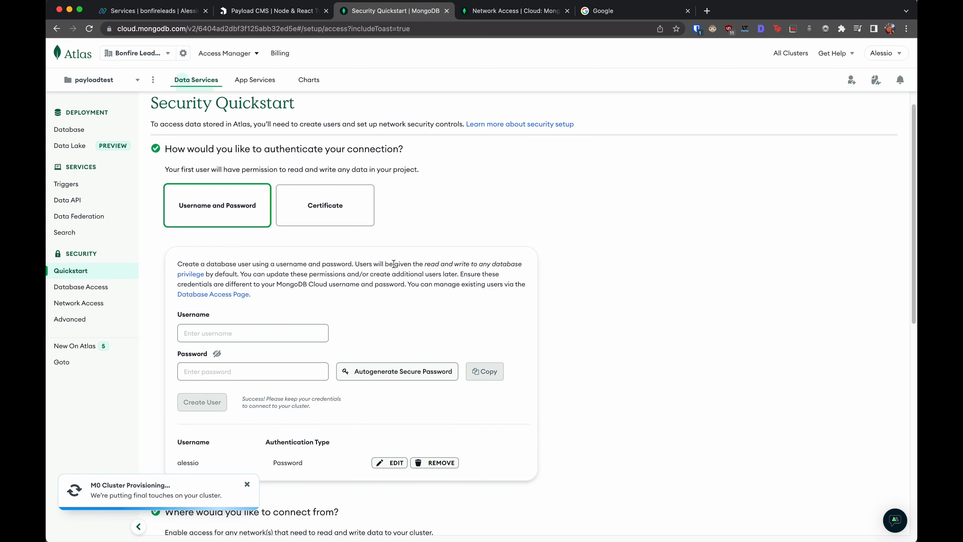
pyautogui.scroll(-6, 393, 263)
# Step: Paste the database user's password into a Google search in the spare browser tab to keep it at hand
pyautogui.click(614, 15)
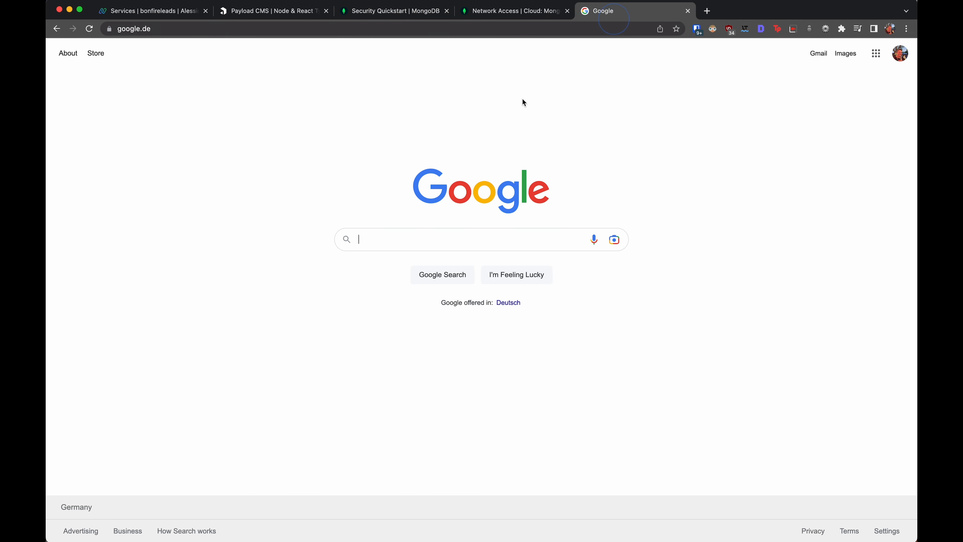
pyautogui.press('Return')
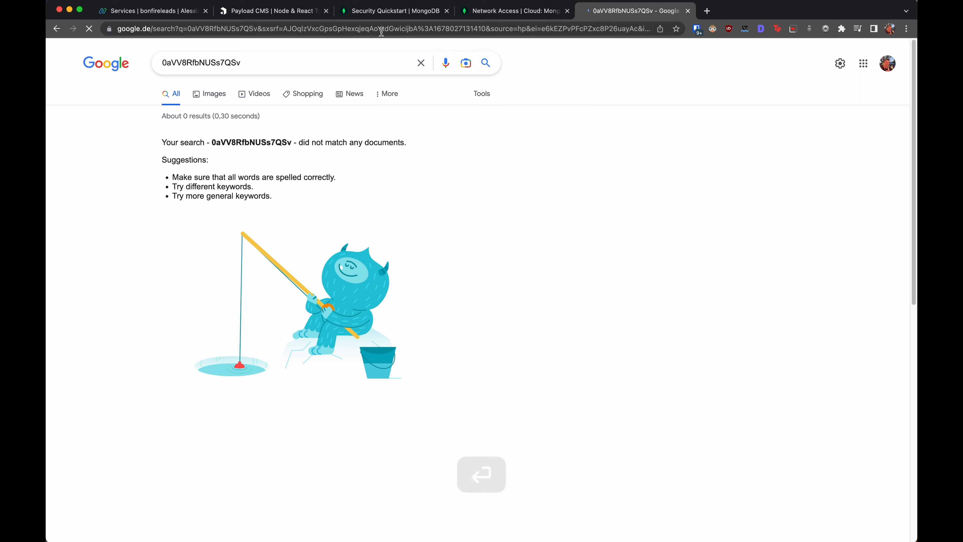
# Step: Choose Cloud Environment as the connection source, check the 0.0.0.0/0 entry, and finish the security quickstart to reach the databases overview
pyautogui.click(381, 13)
pyautogui.click(455, 183)
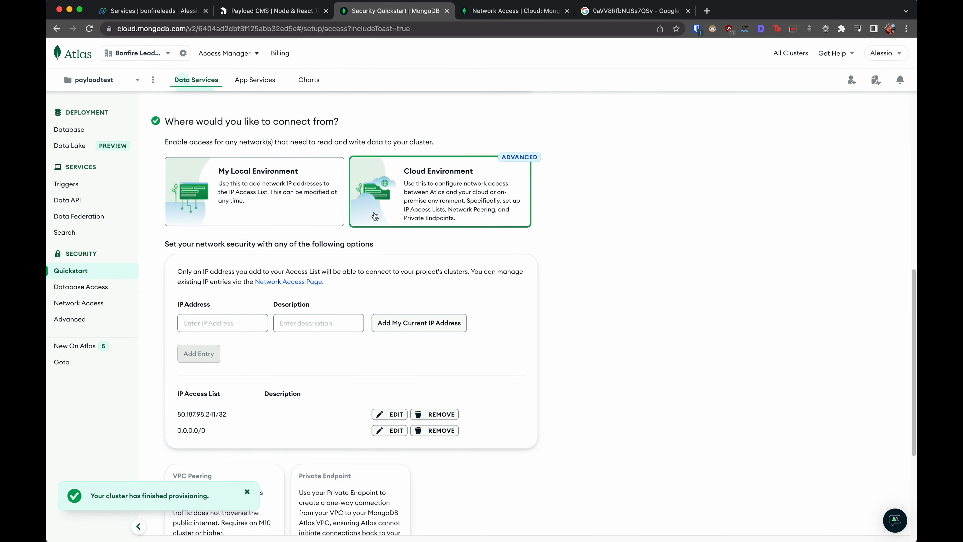
pyautogui.scroll(-3, 460, 195)
pyautogui.moveTo(207, 287); pyautogui.dragTo(179, 285)
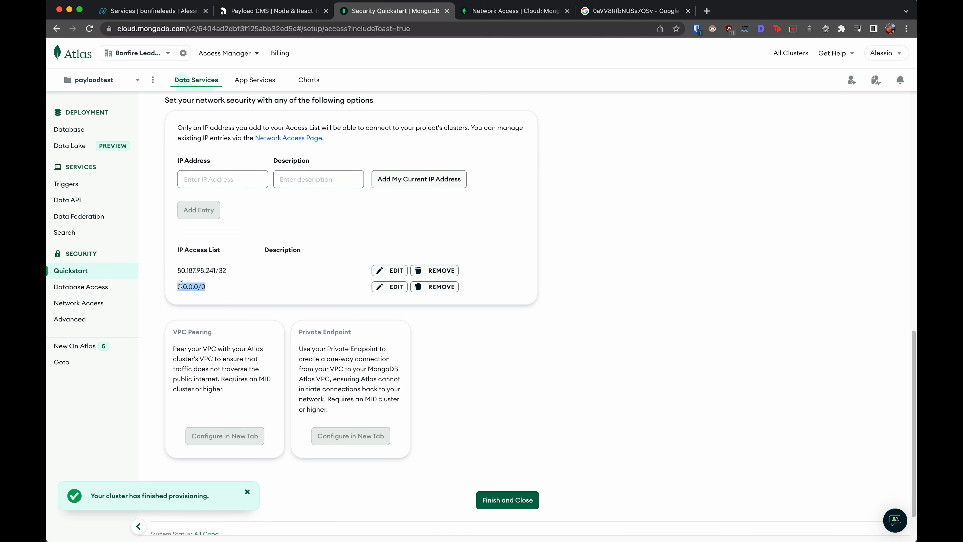
pyautogui.scroll(-1, 558, 433)
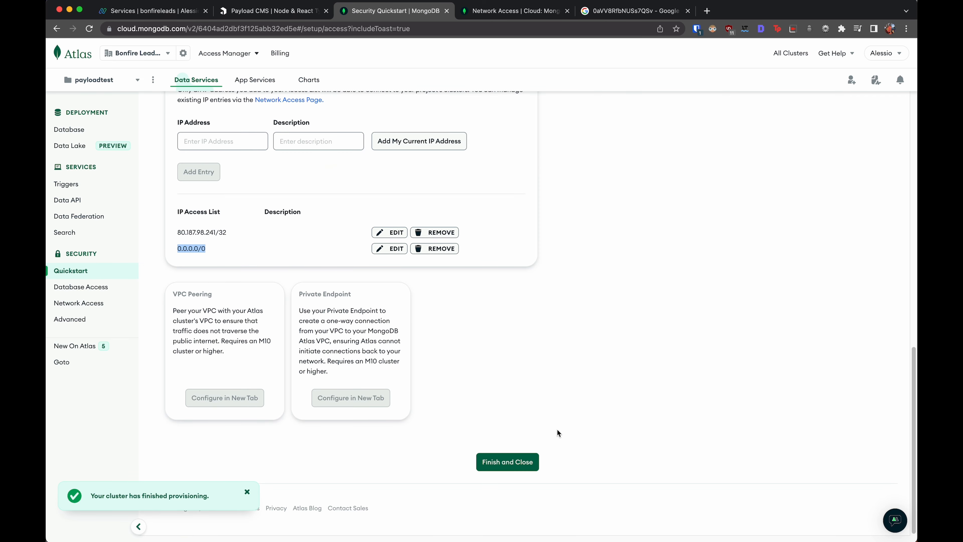
pyautogui.click(500, 458)
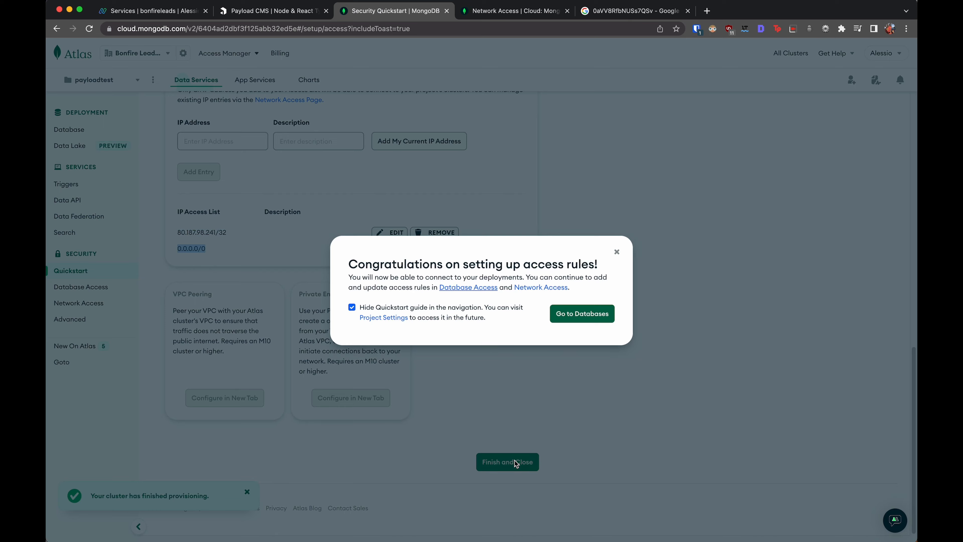
pyautogui.click(580, 313)
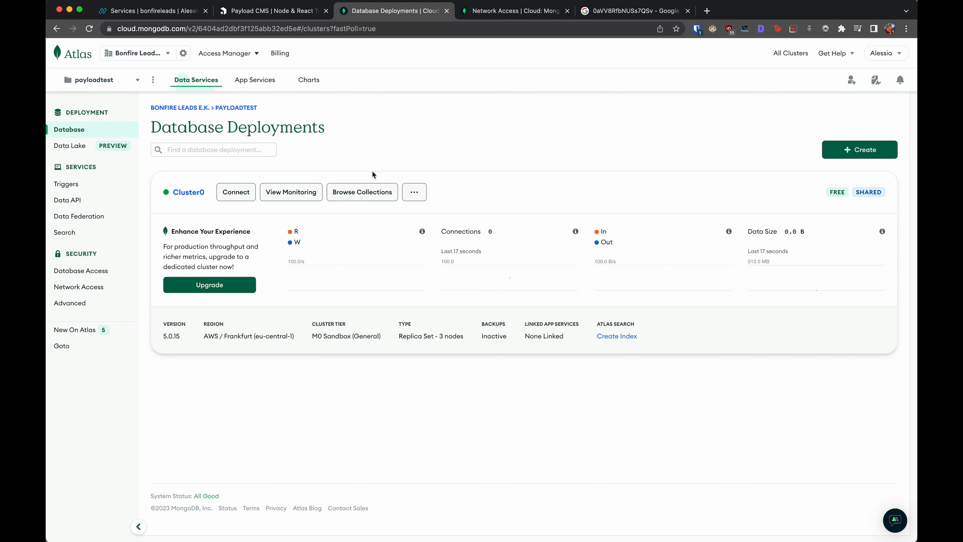
# Step: Bring up the Node.js application connection string for Cluster0 and select the whole string
pyautogui.click(238, 196)
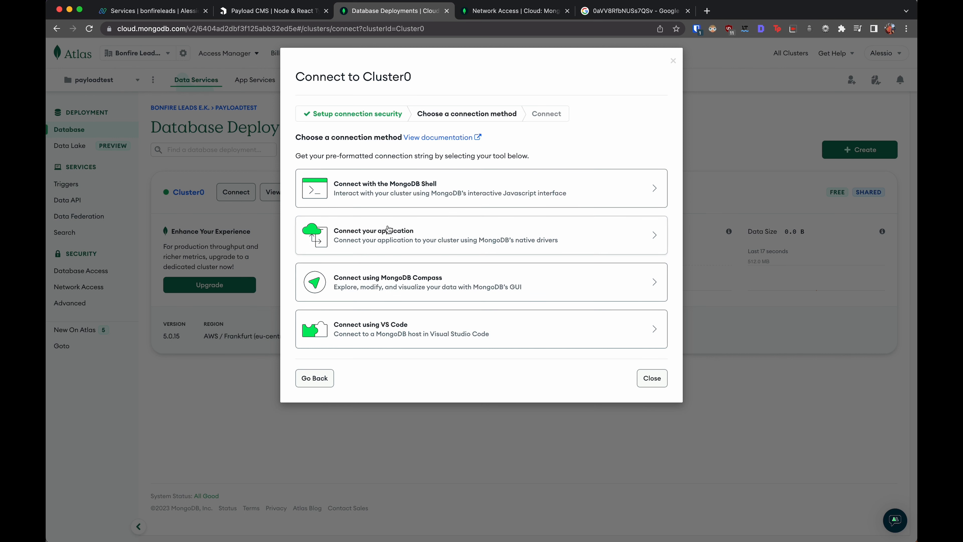
pyautogui.click(389, 229)
pyautogui.moveTo(443, 257); pyautogui.dragTo(306, 237)
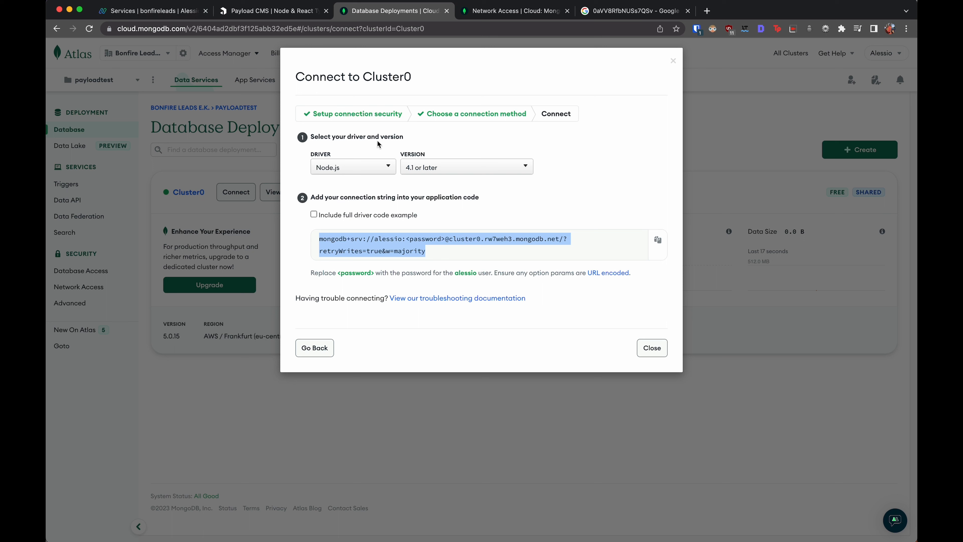
# Step: Switch to Northflank and start a new combined service named payloadtest in the bonfireleads project
pyautogui.click(137, 11)
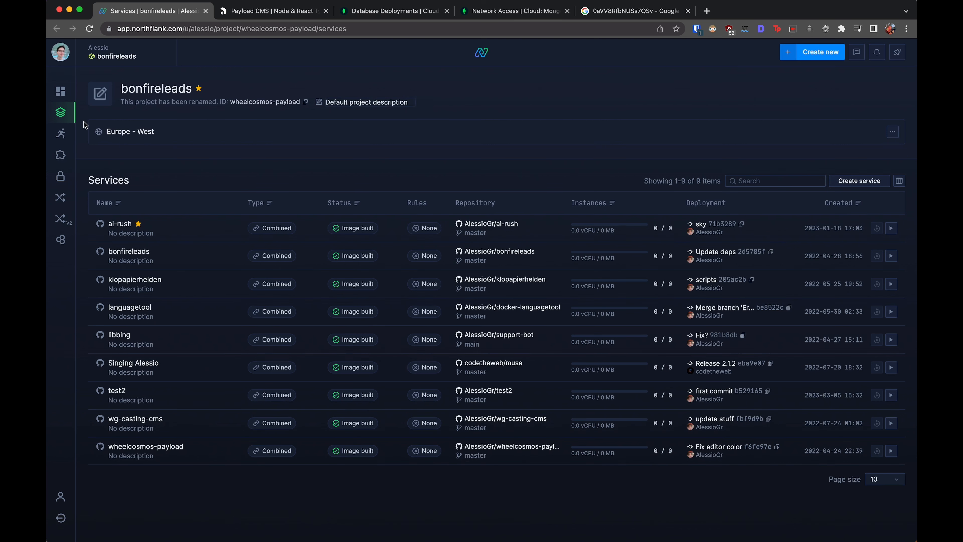
pyautogui.click(830, 54)
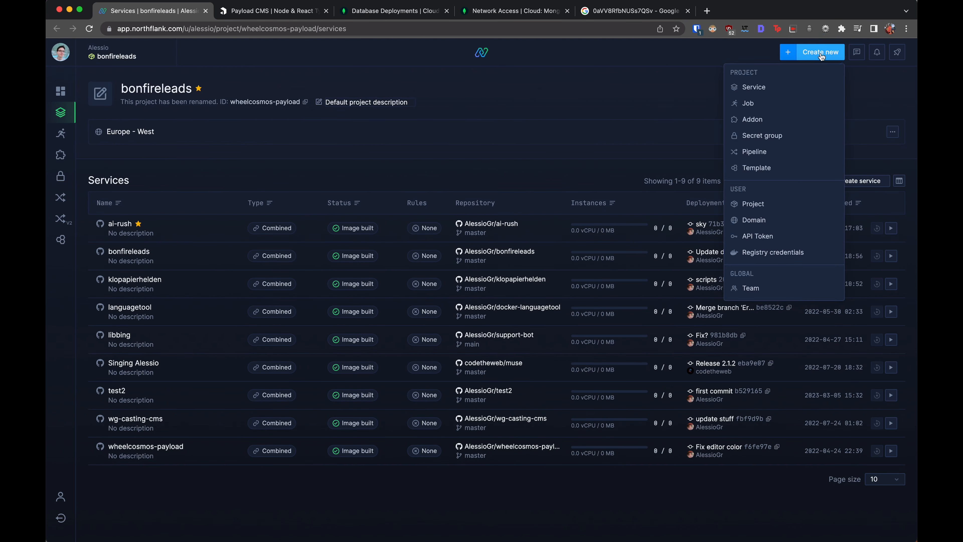
pyautogui.click(744, 91)
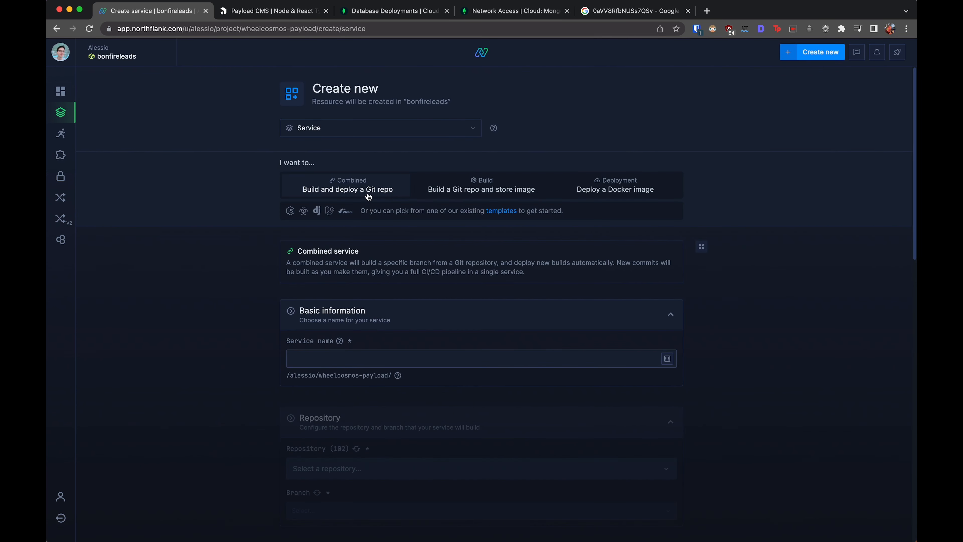
pyautogui.click(337, 357)
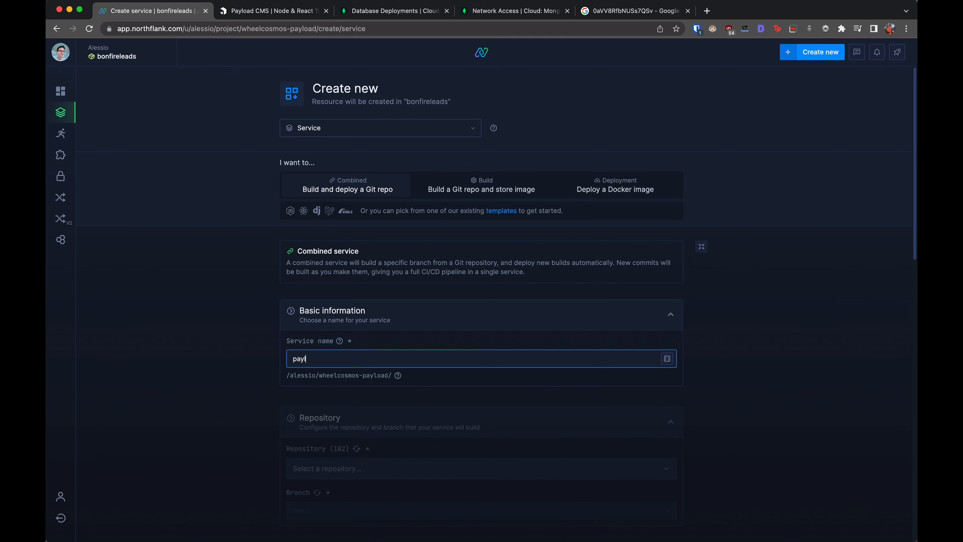
# Step: Use the payloadtest repository as the service's source and build it from its Dockerfile
pyautogui.scroll(-6, 379, 266)
pyautogui.click(383, 236)
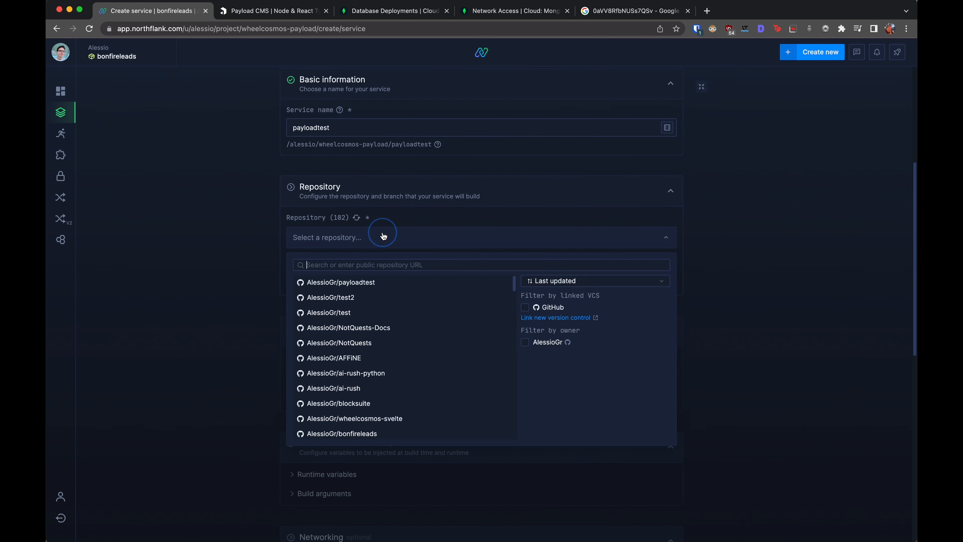
pyautogui.click(356, 282)
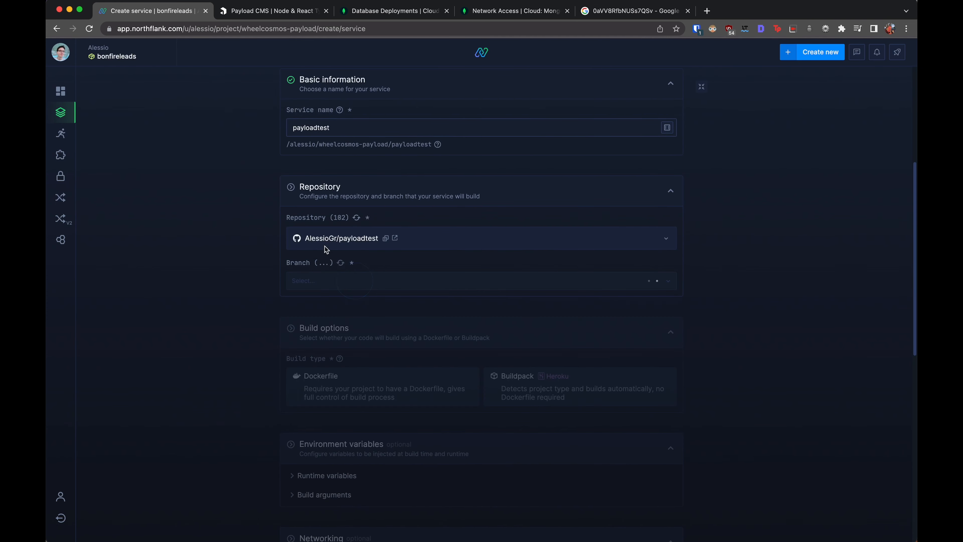
pyautogui.scroll(-4, 318, 278)
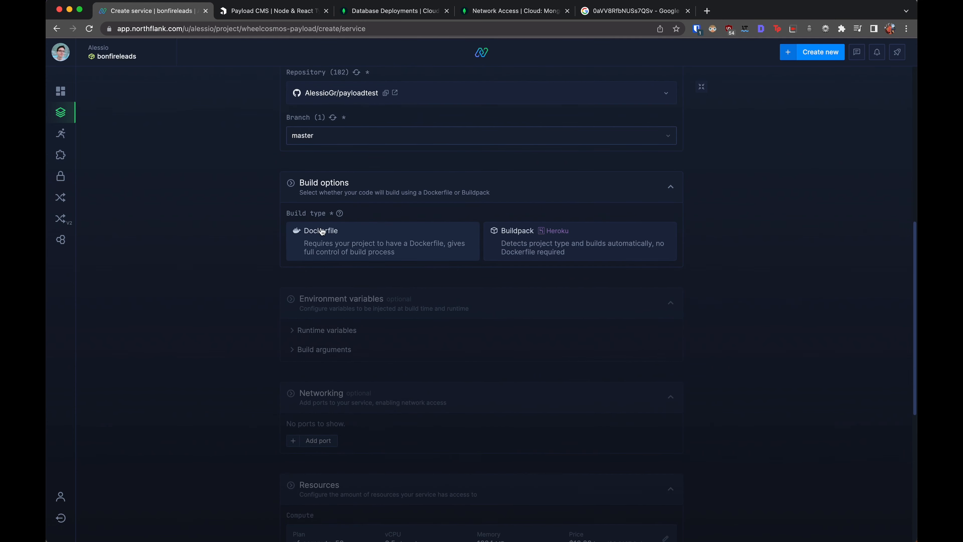
pyautogui.click(320, 228)
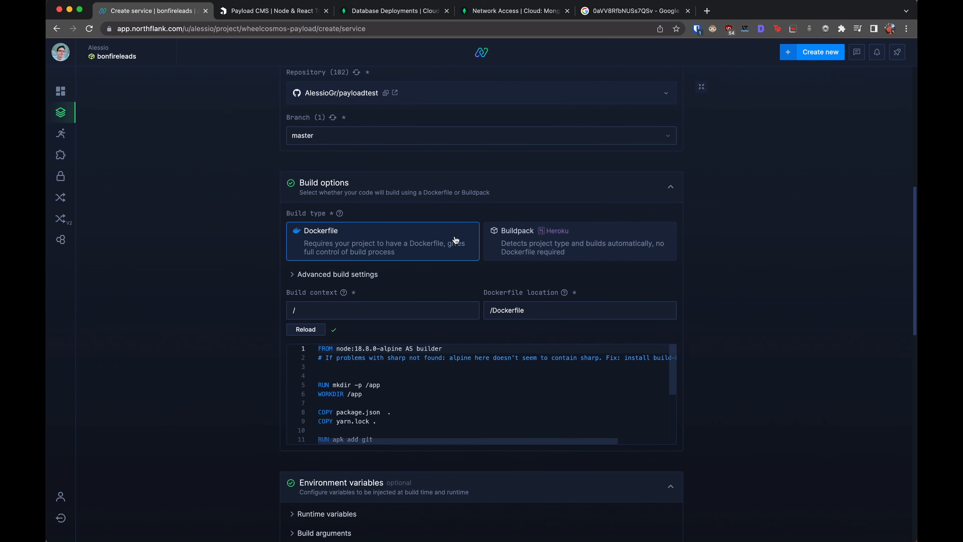
pyautogui.scroll(-4, 455, 280)
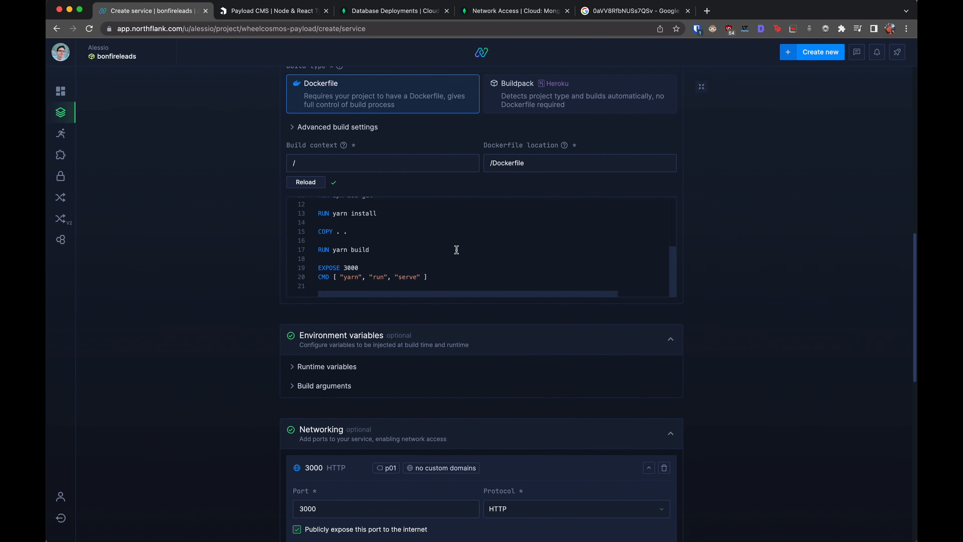
pyautogui.scroll(-4, 456, 249)
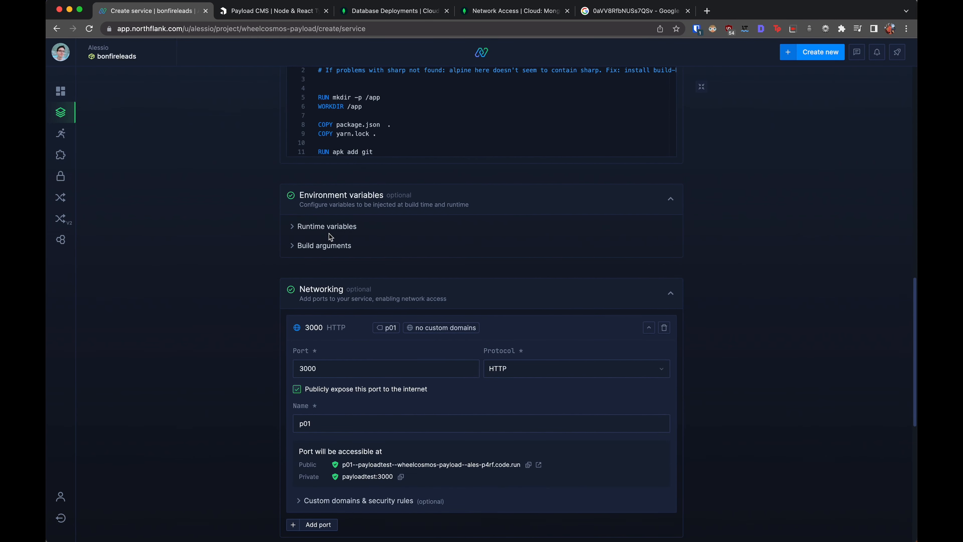
# Step: Expand the runtime variables and build arguments, and add NODE_ENV=PRODUCTION to the build arguments in Env format
pyautogui.click(312, 247)
pyautogui.click(327, 227)
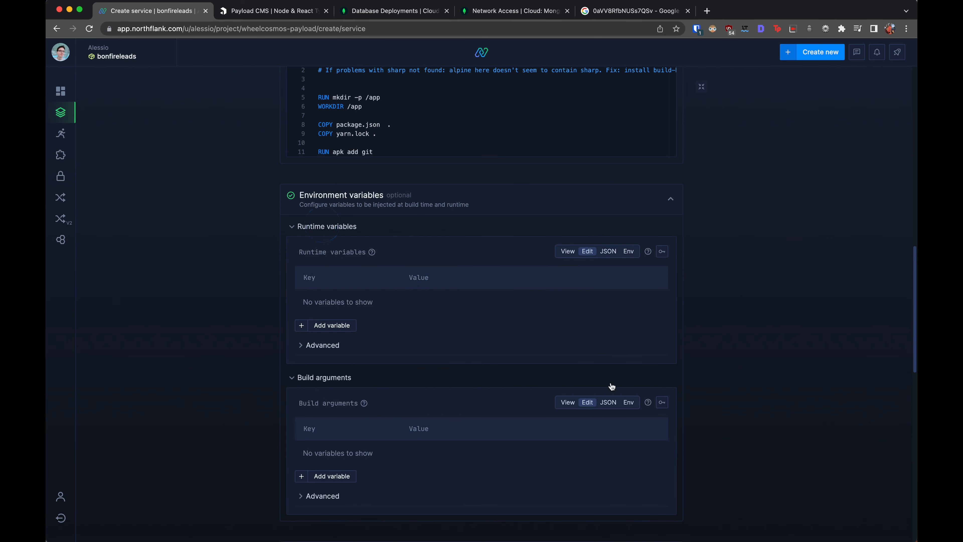
pyautogui.scroll(-3, 526, 308)
pyautogui.click(626, 317)
pyautogui.click(421, 348)
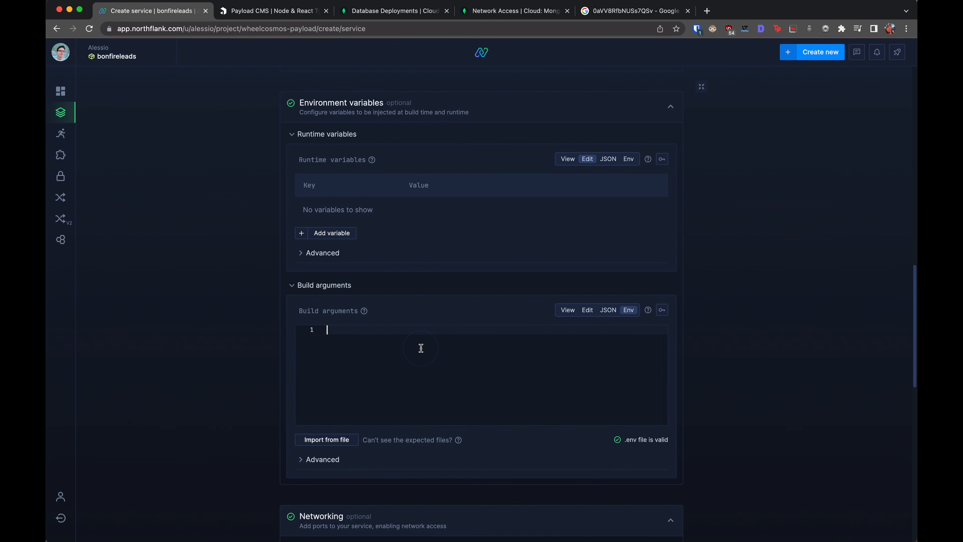
pyautogui.write('NODE_ENV=PRODUCTION')
# Step: Copy the NODE_ENV=PRODUCTION build argument into the runtime variables in Env format
pyautogui.press('super+a')
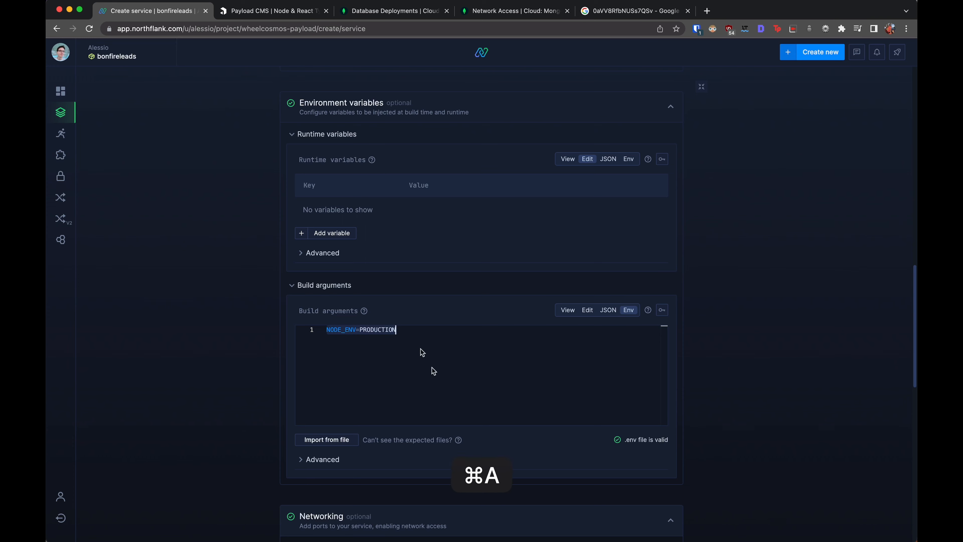
pyautogui.press('super+c')
pyautogui.click(312, 235)
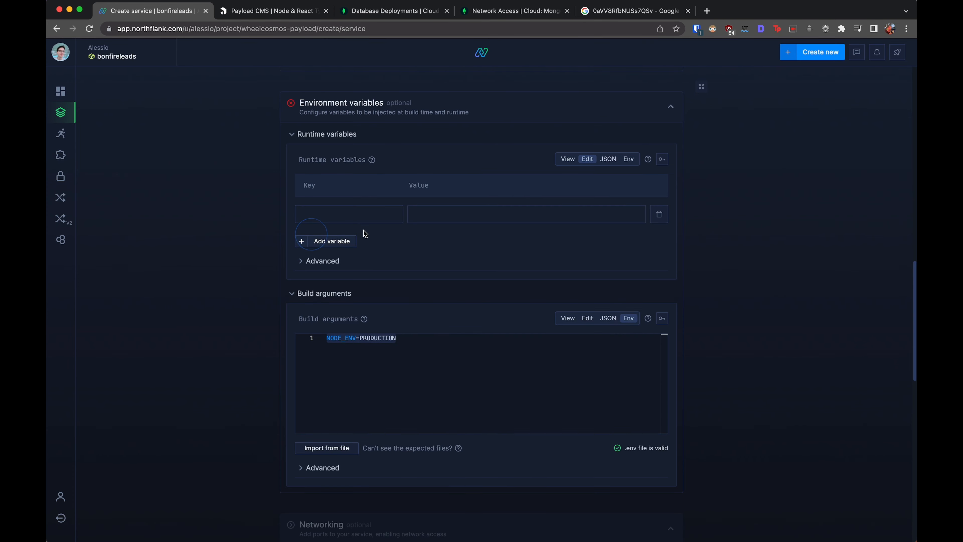
pyautogui.click(656, 218)
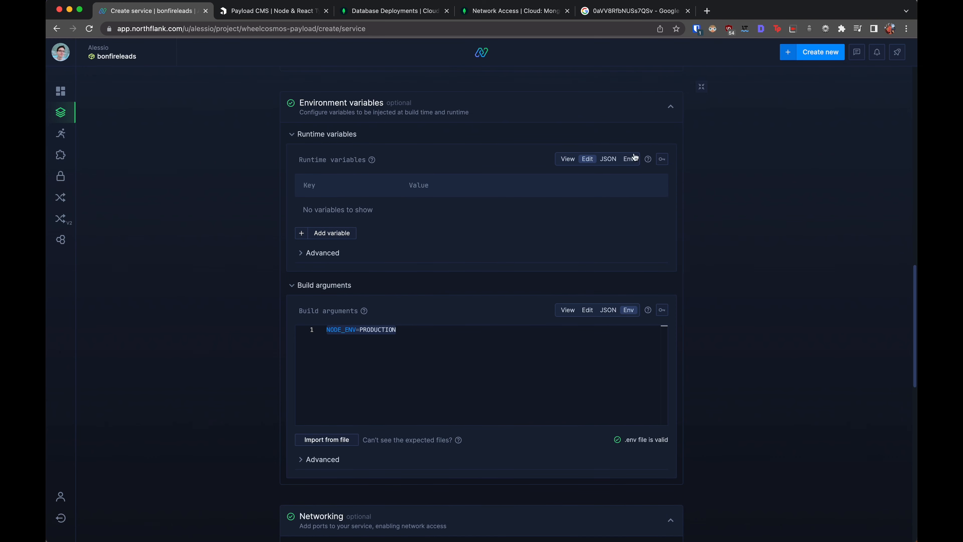
pyautogui.click(634, 163)
pyautogui.click(333, 219)
pyautogui.press('super+v')
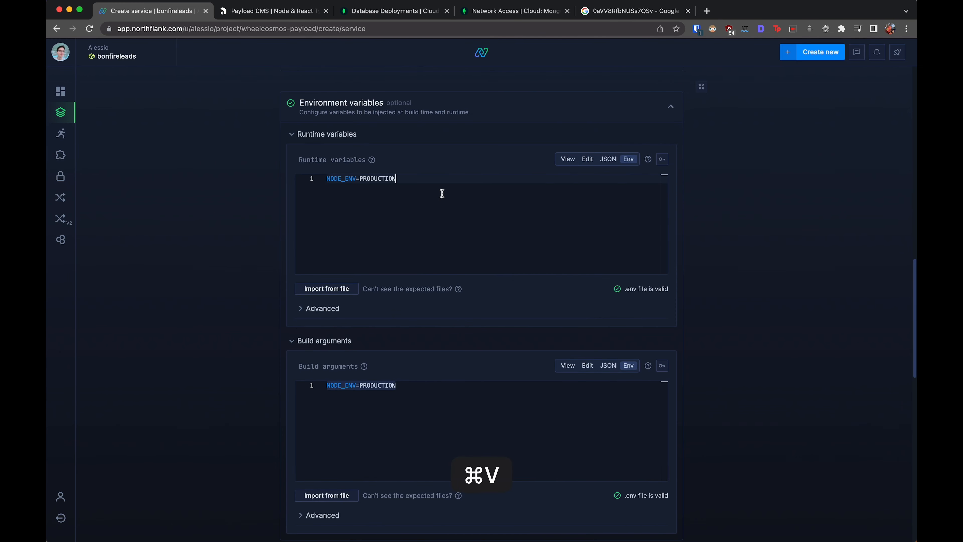
# Step: Copy all lines of the .env file in VS Code, including the PAYLOAD_SECRET value, and append them to the Northflank runtime variables
pyautogui.moveTo(586, 532)
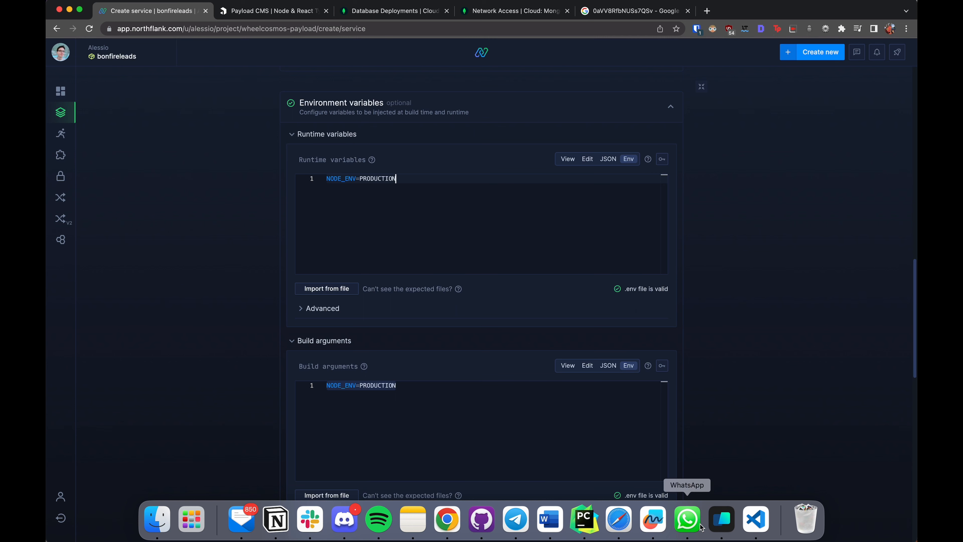
pyautogui.click(749, 530)
pyautogui.click(510, 71)
pyautogui.press('super+a')
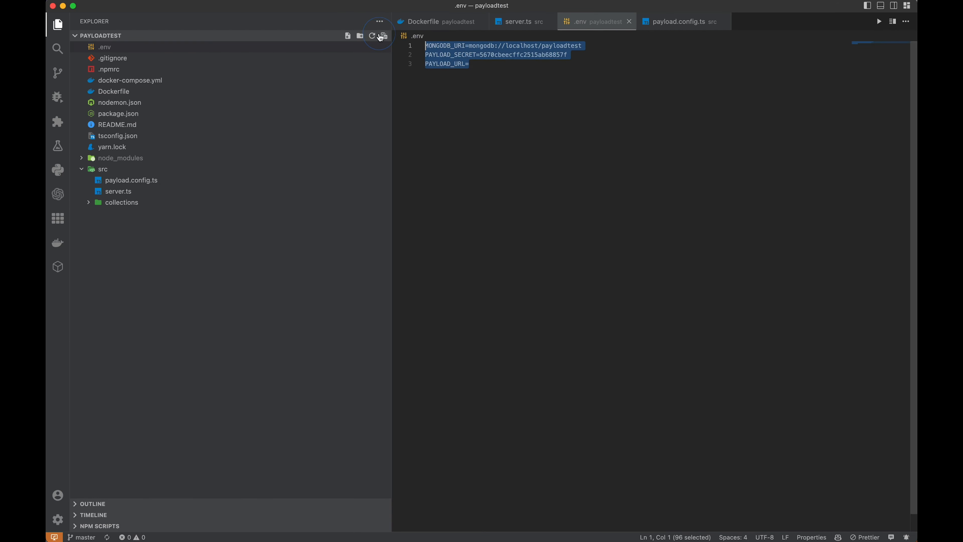
pyautogui.press('super+c')
pyautogui.moveTo(344, 516)
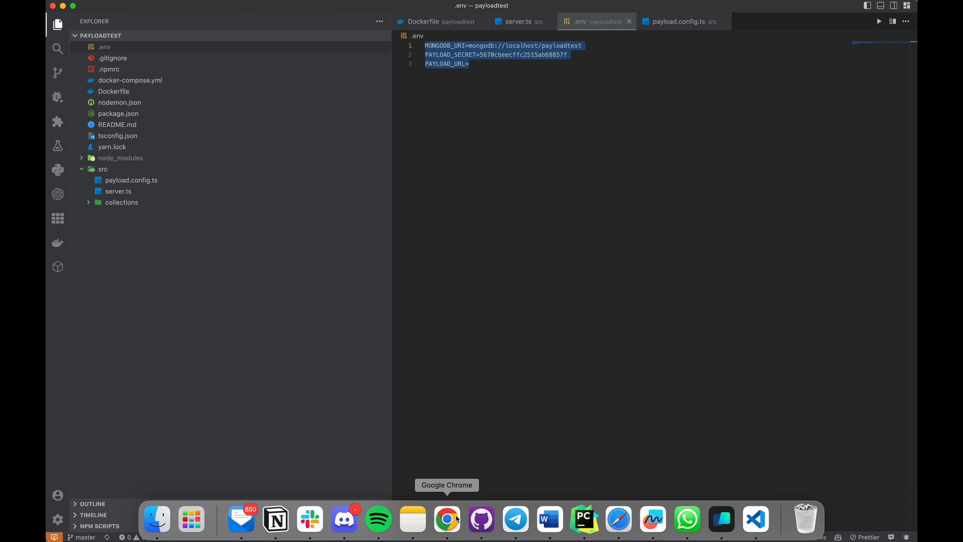
pyautogui.click(445, 518)
pyautogui.click(414, 211)
pyautogui.press('Return')
pyautogui.press('super+v')
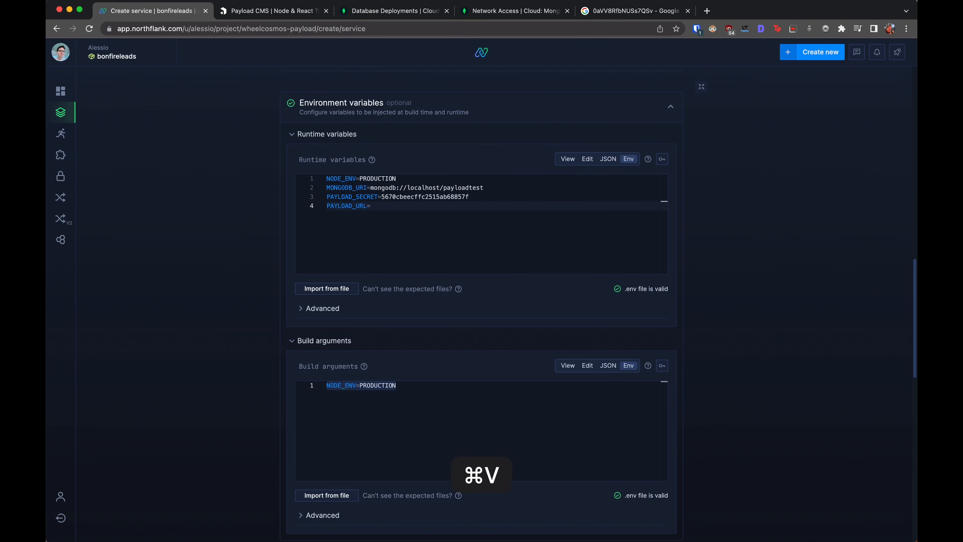
# Step: Replace the MONGODB_URI value in the runtime variables with the connection string copied from MongoDB Atlas
pyautogui.scroll(1, 415, 213)
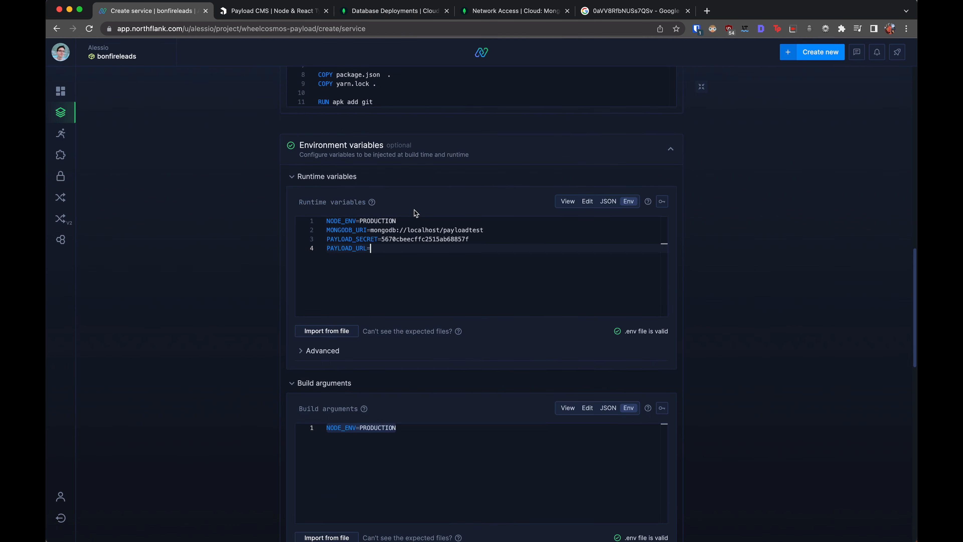
pyautogui.click(377, 11)
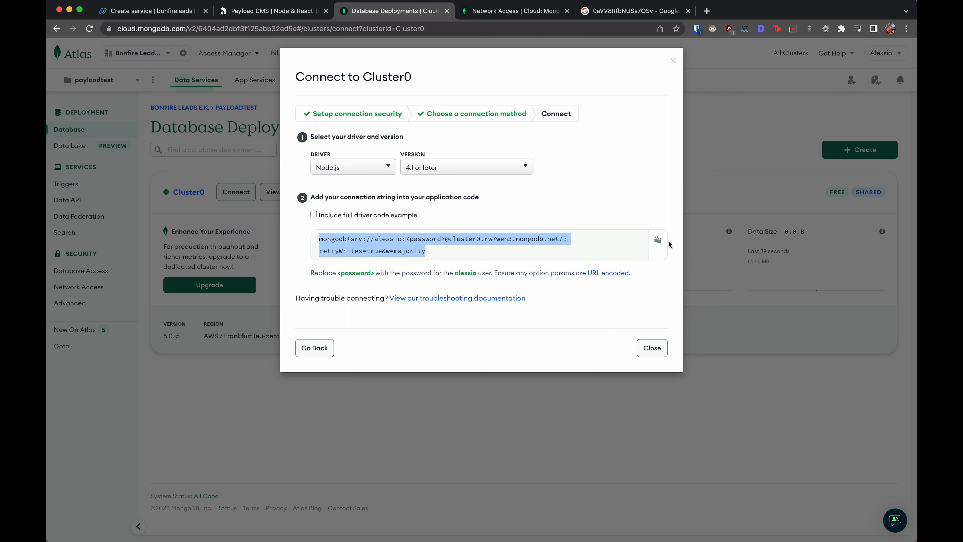
pyautogui.click(658, 240)
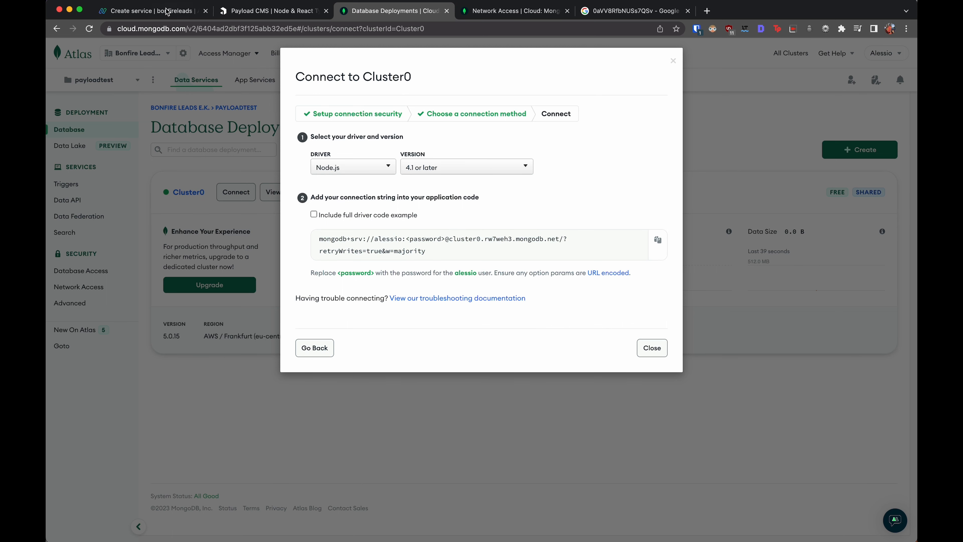
pyautogui.click(167, 11)
pyautogui.moveTo(484, 230); pyautogui.dragTo(372, 232)
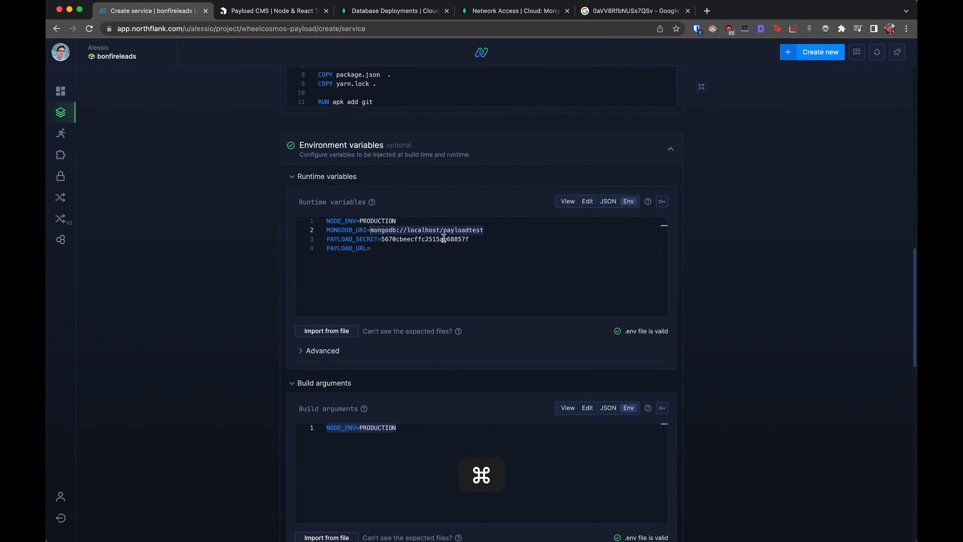
pyautogui.press('super+v')
# Step: Replace the password placeholder in MONGODB_URI with the database user's password from the Google search tab
pyautogui.moveTo(441, 230); pyautogui.dragTo(405, 230)
pyautogui.press('super+x')
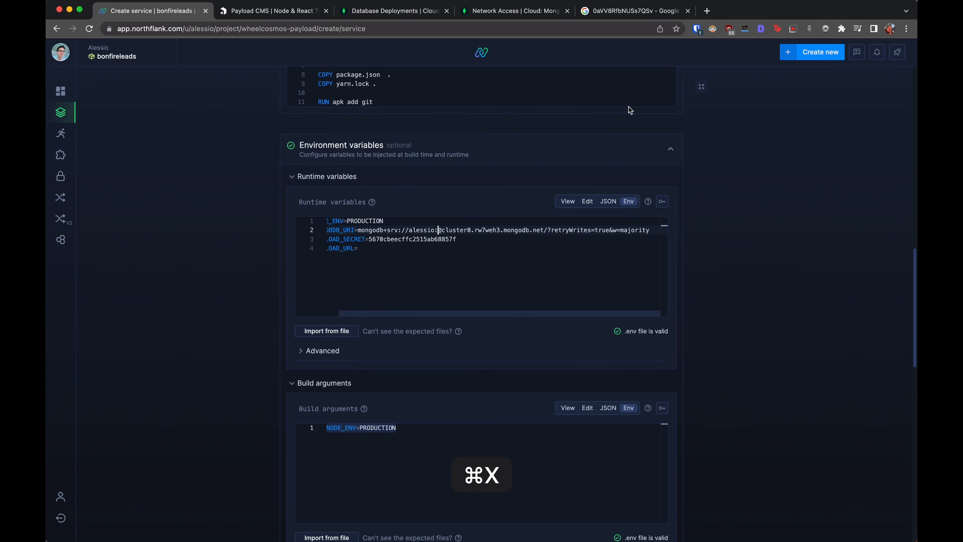
pyautogui.click(630, 11)
pyautogui.click(272, 67)
pyautogui.press('super+a')
pyautogui.press('super+c')
pyautogui.click(169, 14)
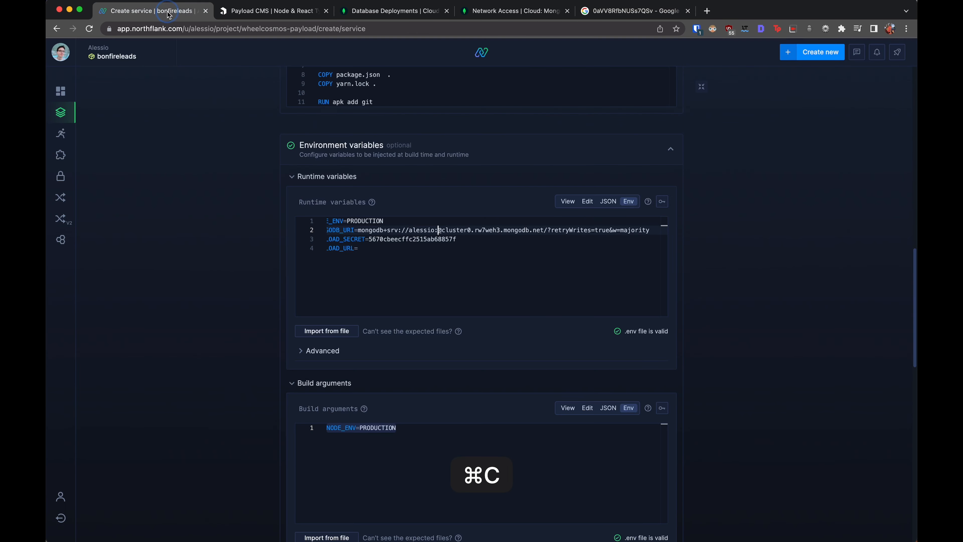
pyautogui.press('super+v')
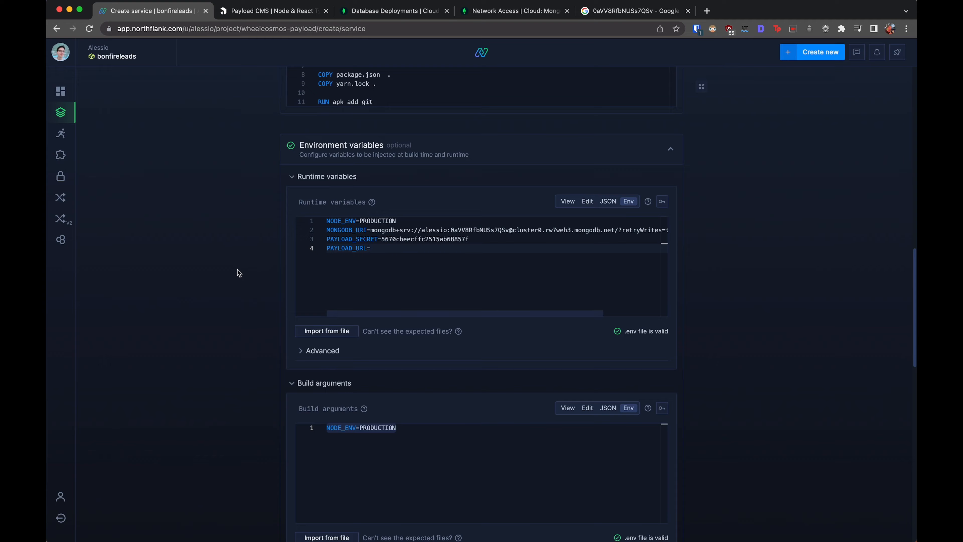
pyautogui.scroll(10, 237, 271)
pyautogui.scroll(10, 255, 313)
pyautogui.scroll(3, 238, 333)
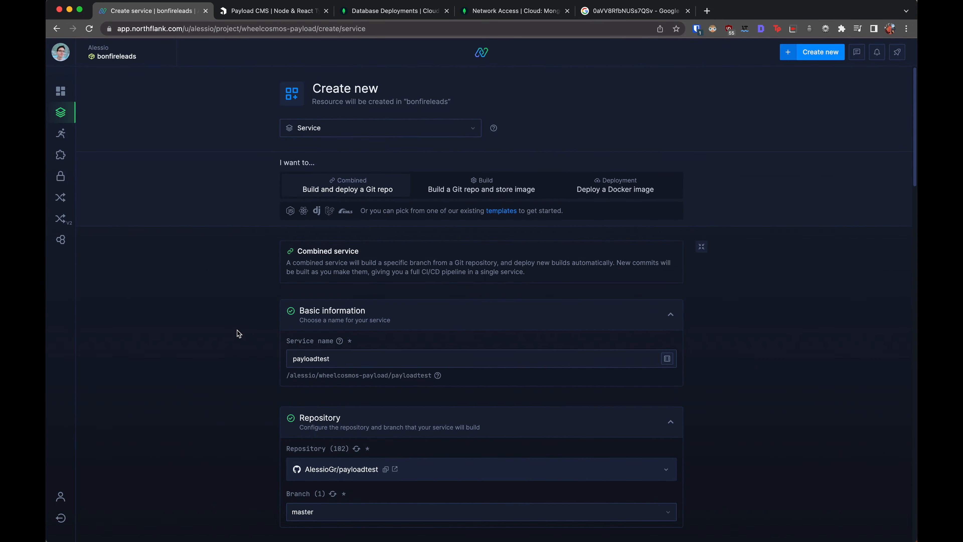
pyautogui.scroll(-15, 240, 331)
pyautogui.scroll(8, 429, 283)
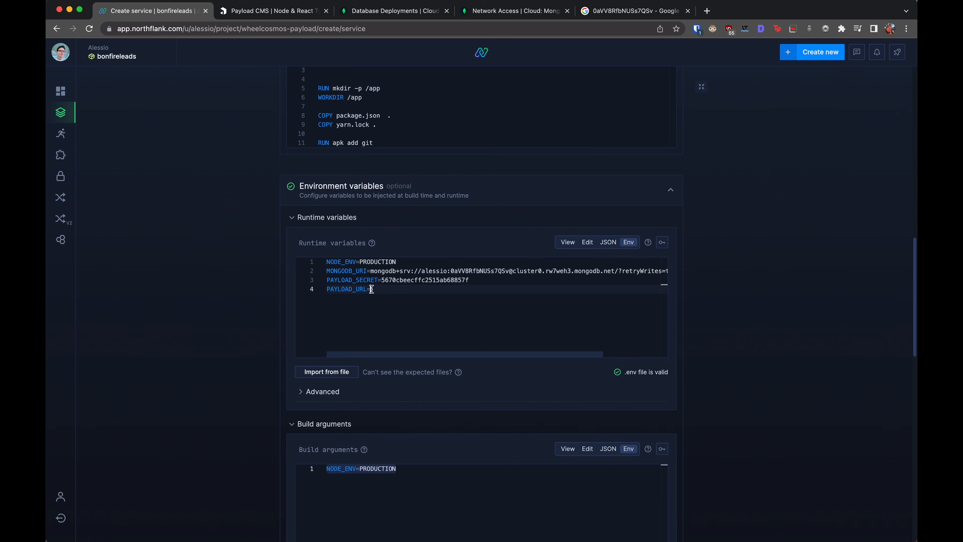
# Step: Set the PAYLOAD_URL runtime variable to the public domain of port 3000, p01--payloadtest--wheelcosmos-payload--ales-p4rf.code.run, copied from the Networking section
pyautogui.doubleClick(353, 290)
pyautogui.click(381, 290)
pyautogui.scroll(-12, 217, 327)
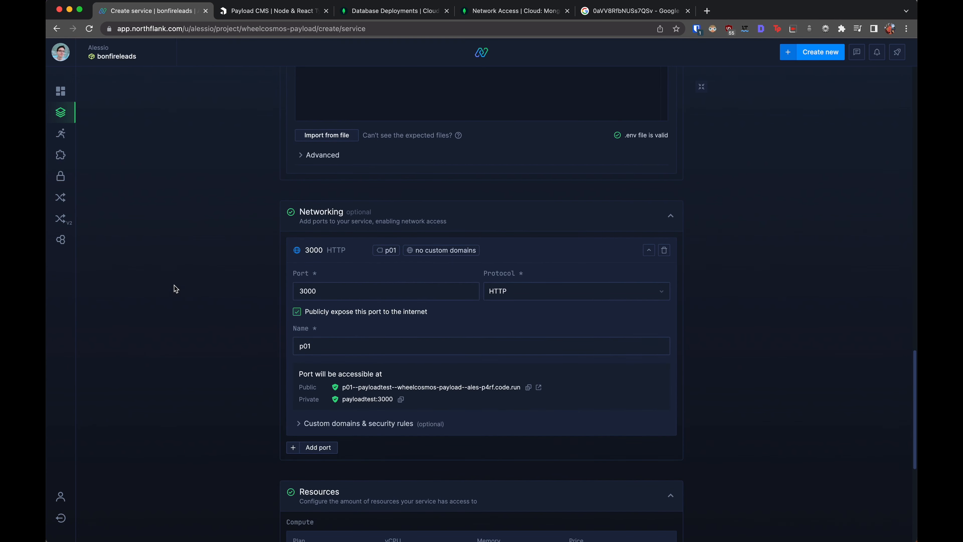
pyautogui.doubleClick(324, 289)
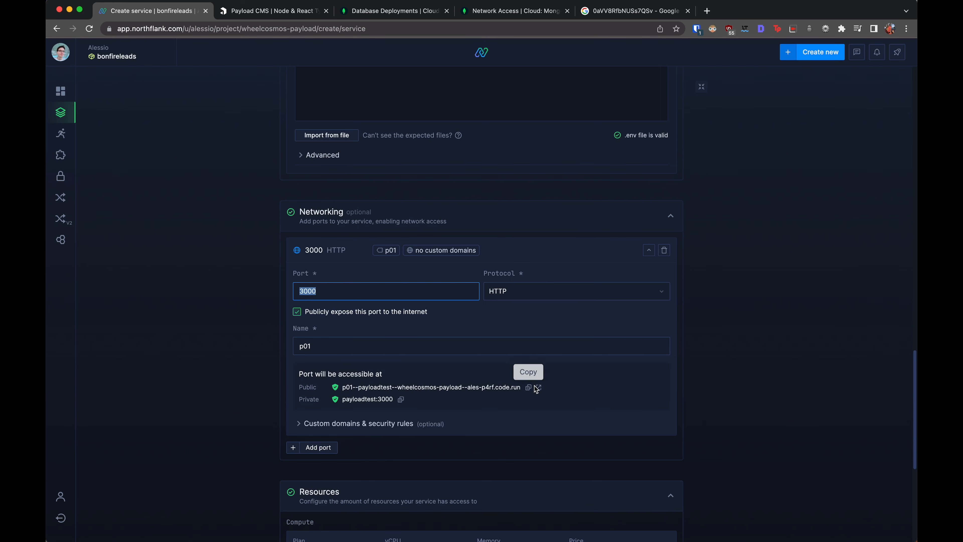
pyautogui.click(528, 388)
pyautogui.click(529, 387)
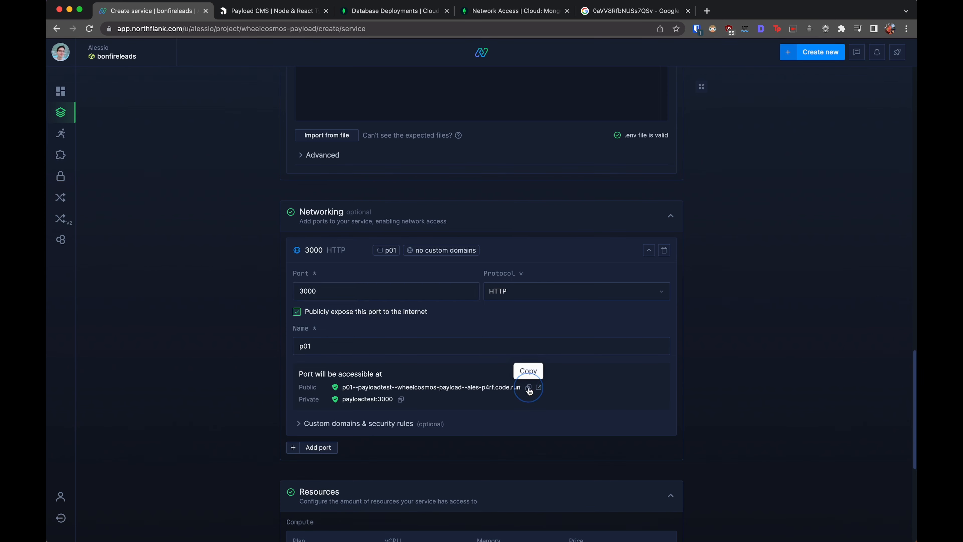
pyautogui.scroll(10, 569, 384)
pyautogui.scroll(-5, 197, 413)
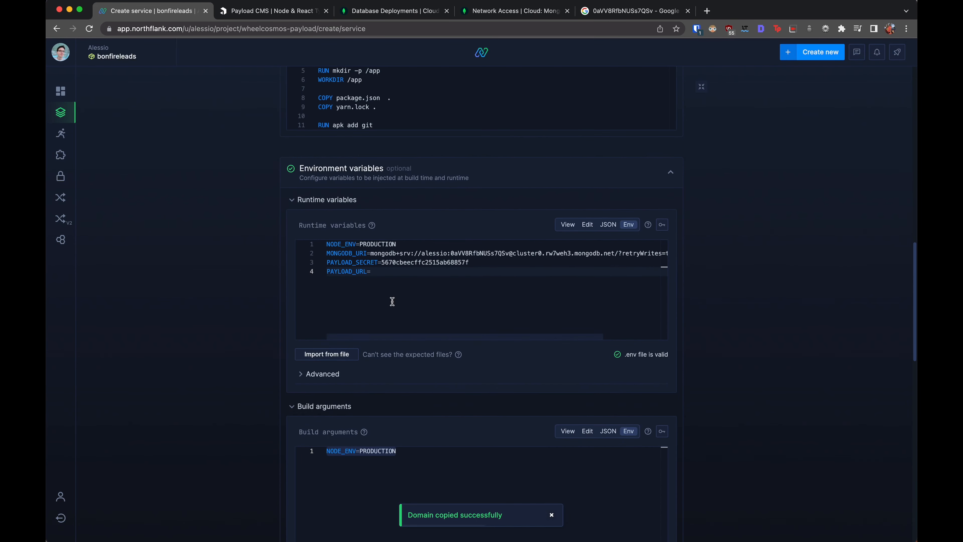
pyautogui.click(391, 302)
pyautogui.press('super+v')
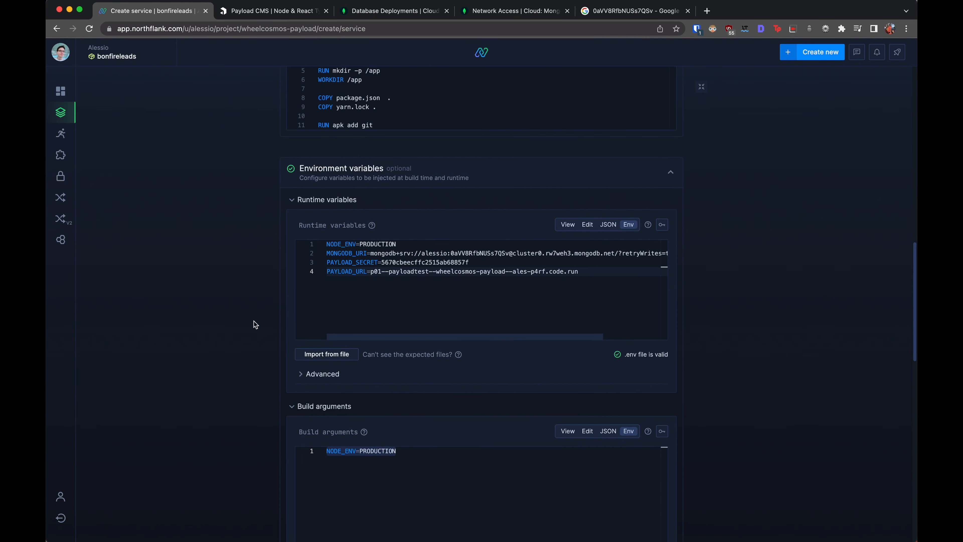
# Step: Choose the nf-compute-20 plan for the service's compute resources and create the payloadtest service
pyautogui.scroll(-15, 206, 344)
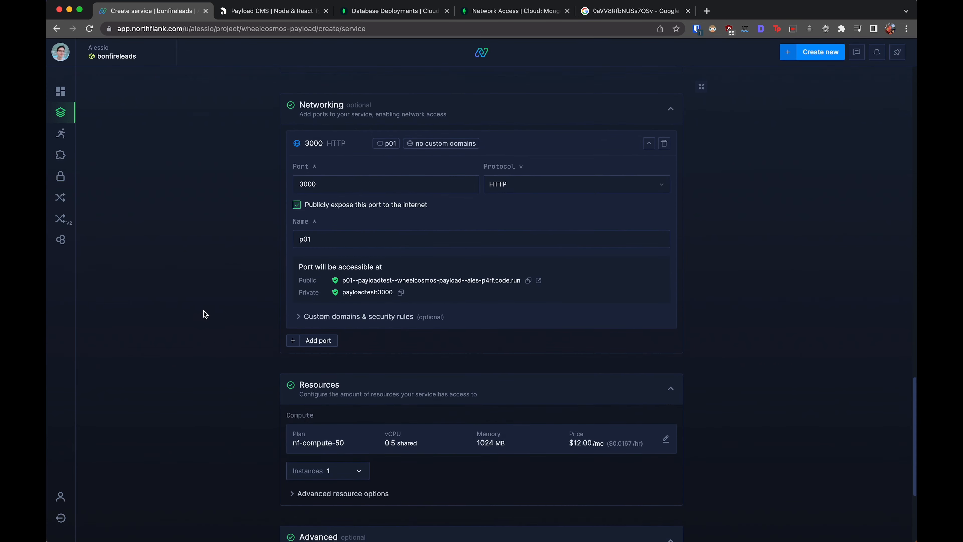
pyautogui.scroll(-5, 205, 314)
pyautogui.click(552, 258)
pyautogui.click(447, 312)
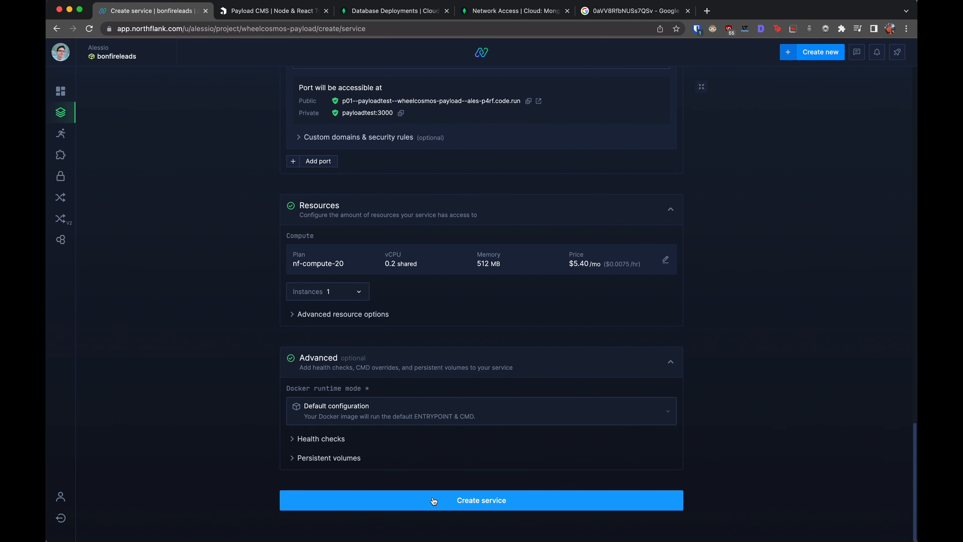
pyautogui.click(434, 501)
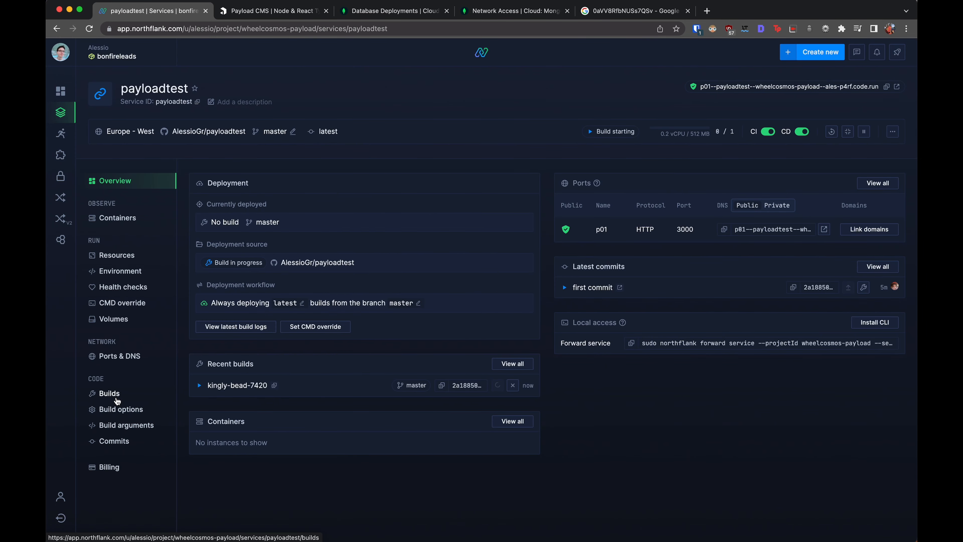
# Step: Check the logs of the payloadtest service's build kingly-bead-7420 and close them
pyautogui.click(117, 401)
pyautogui.click(325, 230)
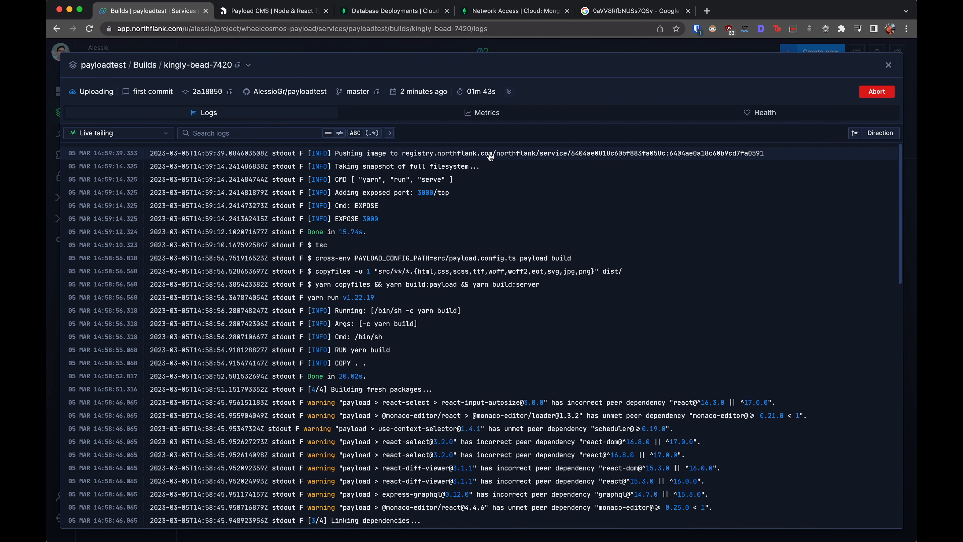
pyautogui.click(888, 65)
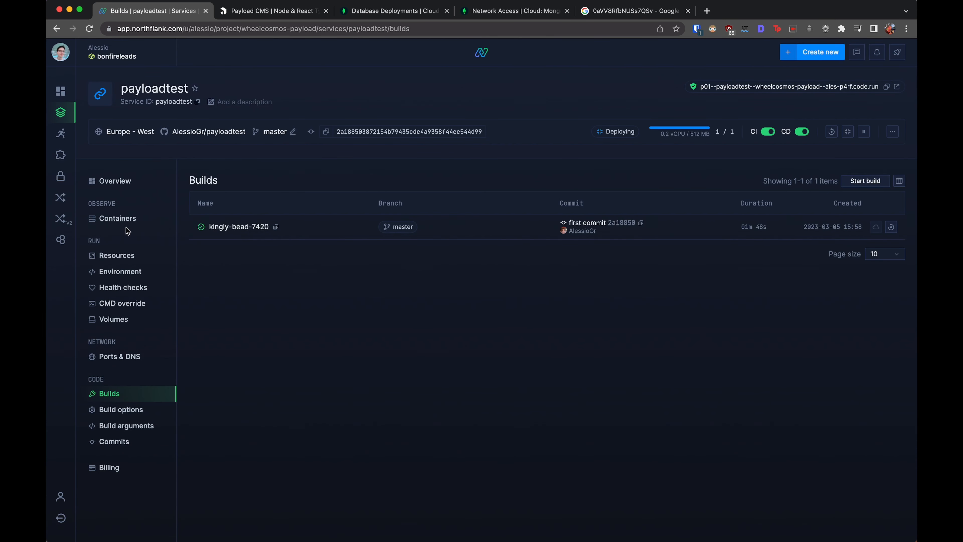
# Step: Examine the running container's logs for the Payload startup, MongoDB connection and warning lines
pyautogui.click(118, 219)
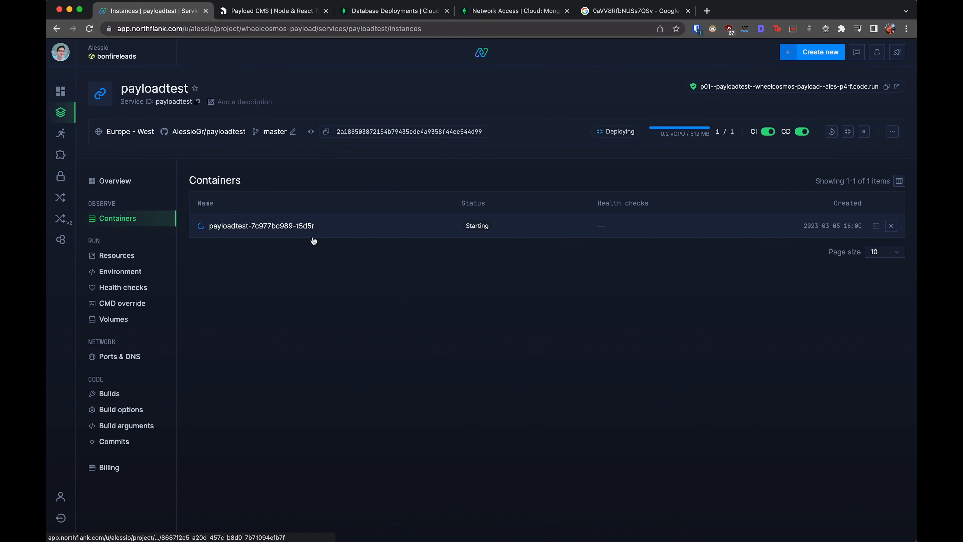
pyautogui.click(312, 227)
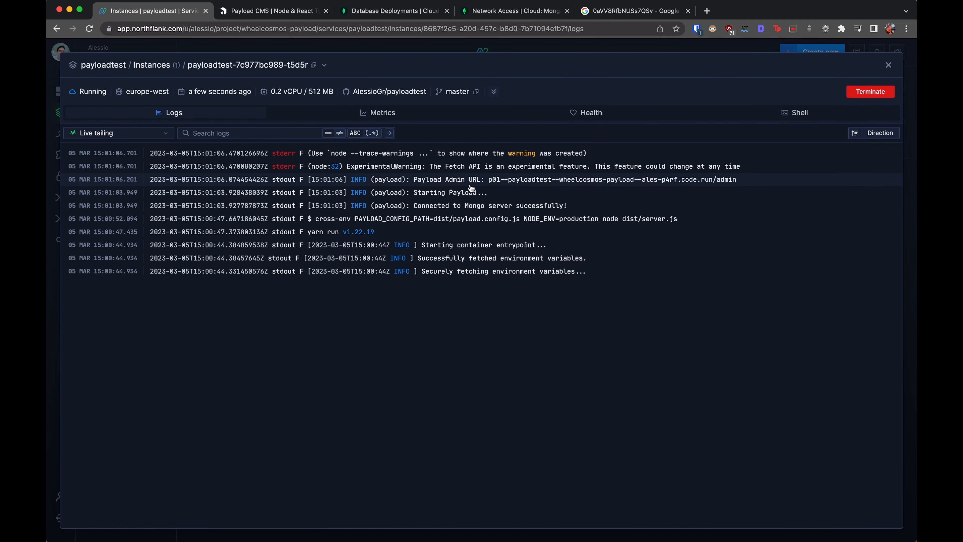
pyautogui.moveTo(491, 193); pyautogui.dragTo(414, 193)
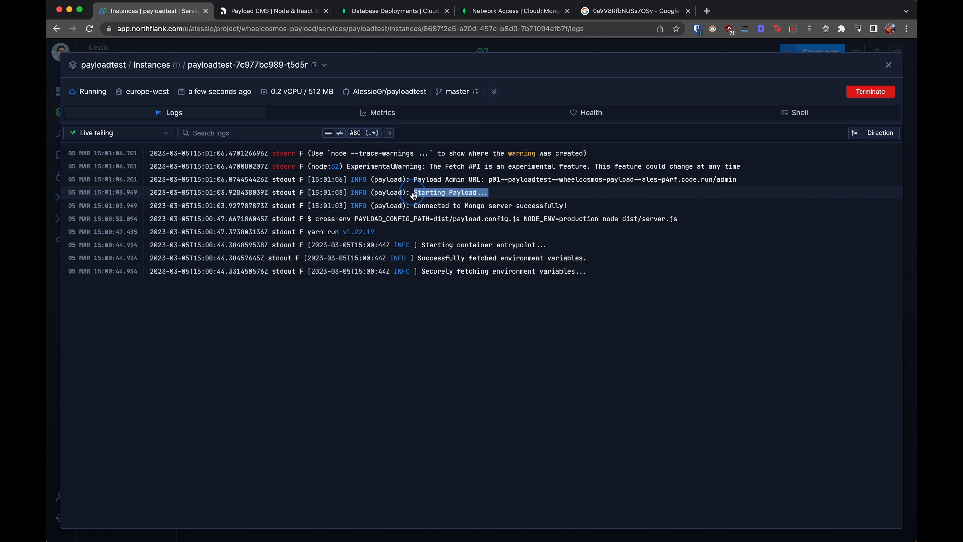
pyautogui.moveTo(597, 206); pyautogui.dragTo(477, 206)
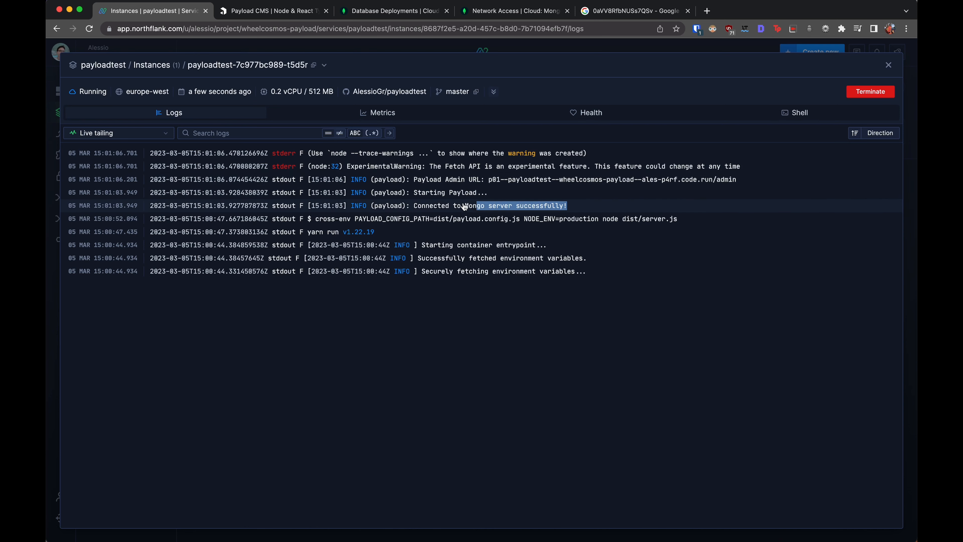
pyautogui.moveTo(743, 167); pyautogui.dragTo(204, 150)
pyautogui.click(891, 134)
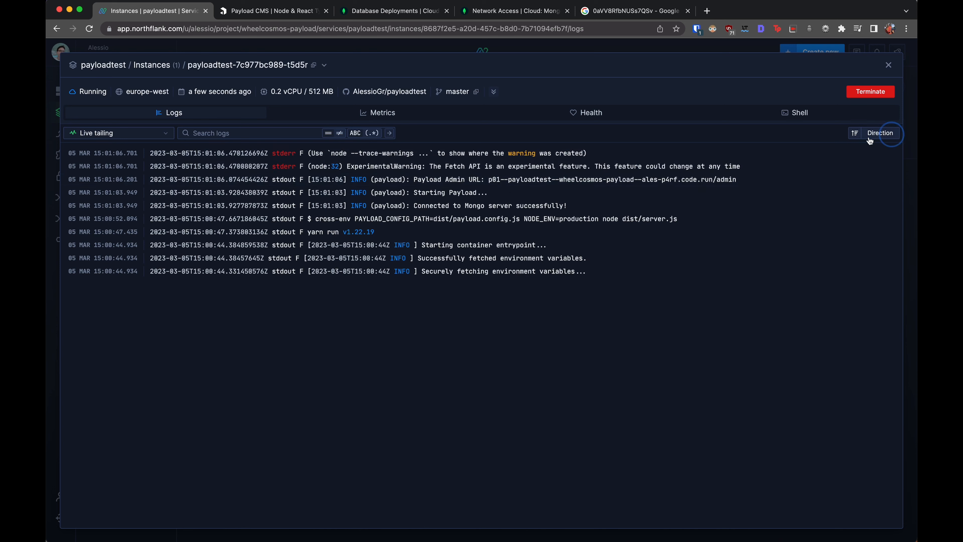
# Step: Copy the Payload Admin URL from the container logs and open it in the browser tab holding the Google search
pyautogui.moveTo(738, 179); pyautogui.dragTo(489, 179)
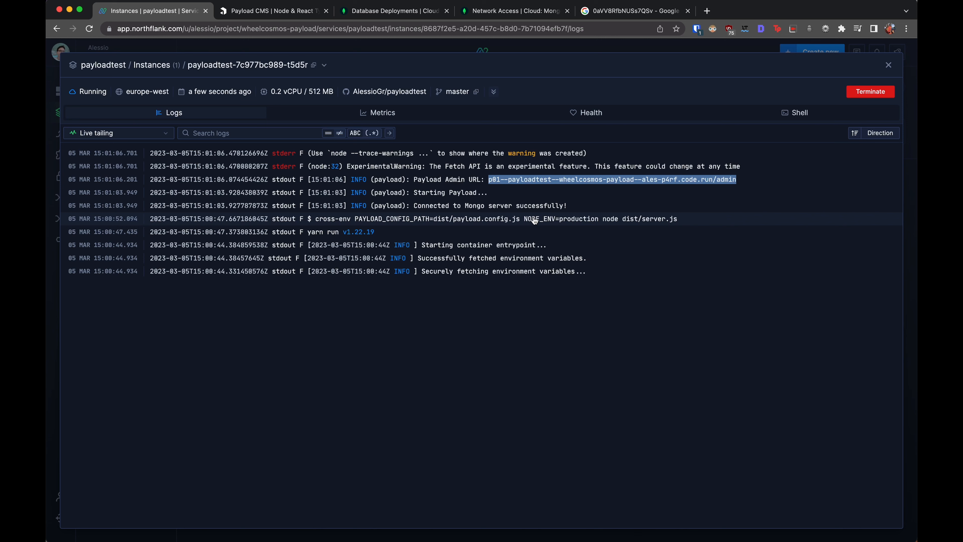
pyautogui.press('super+c')
pyautogui.click(670, 14)
pyautogui.press('super+l')
pyautogui.press('super+v')
pyautogui.press('Return')
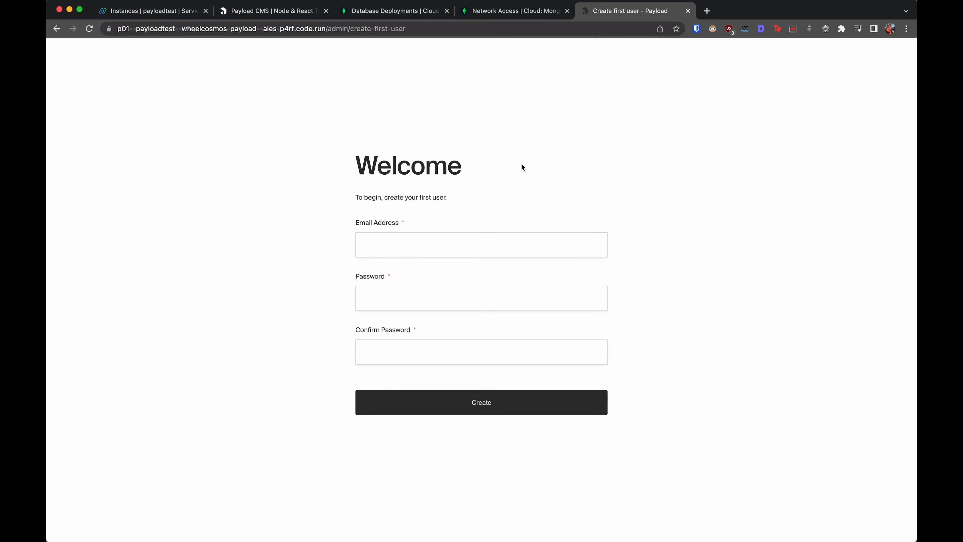
# Step: Inspect the Payload welcome page's browser console for errors and close the developer tools
pyautogui.rightClick(554, 172)
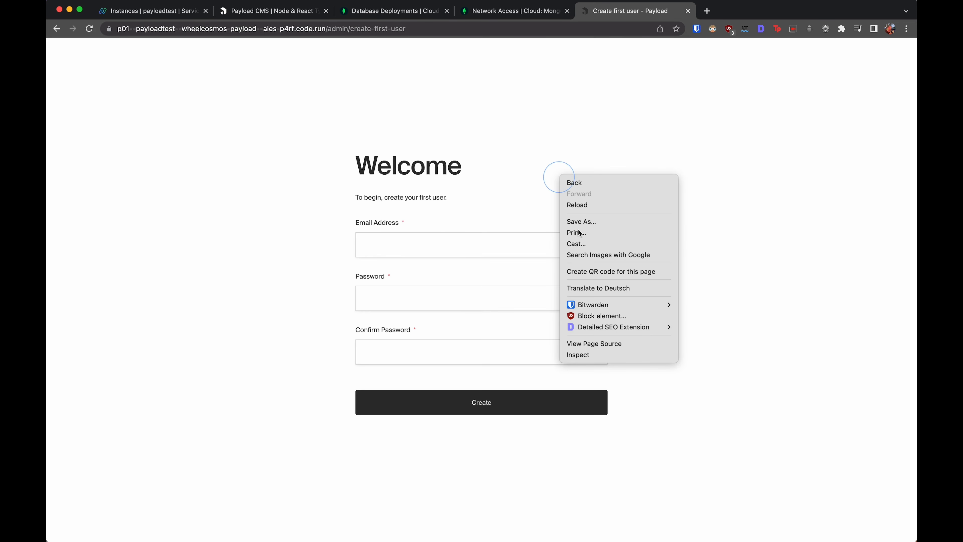
pyautogui.click(574, 354)
pyautogui.click(653, 46)
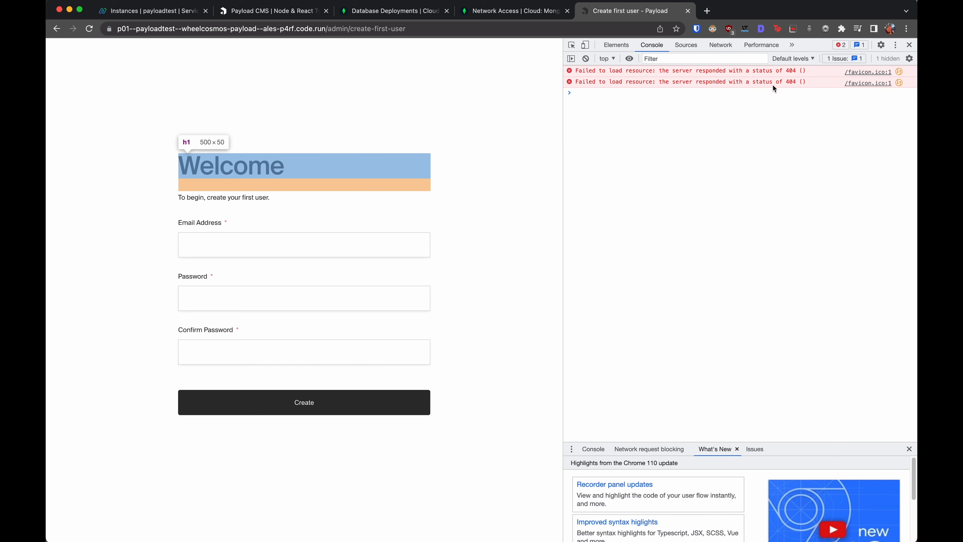
pyautogui.moveTo(752, 79); pyautogui.dragTo(527, 72)
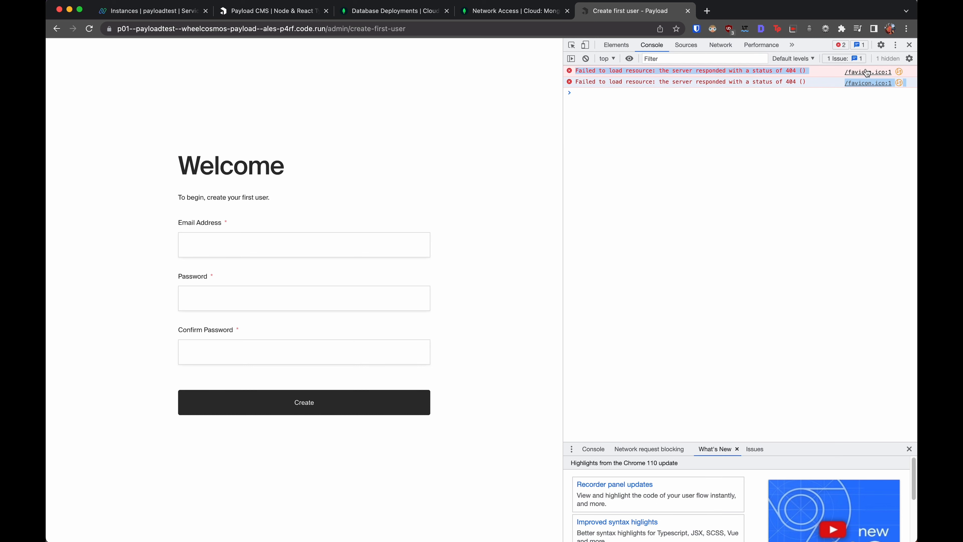
pyautogui.click(794, 82)
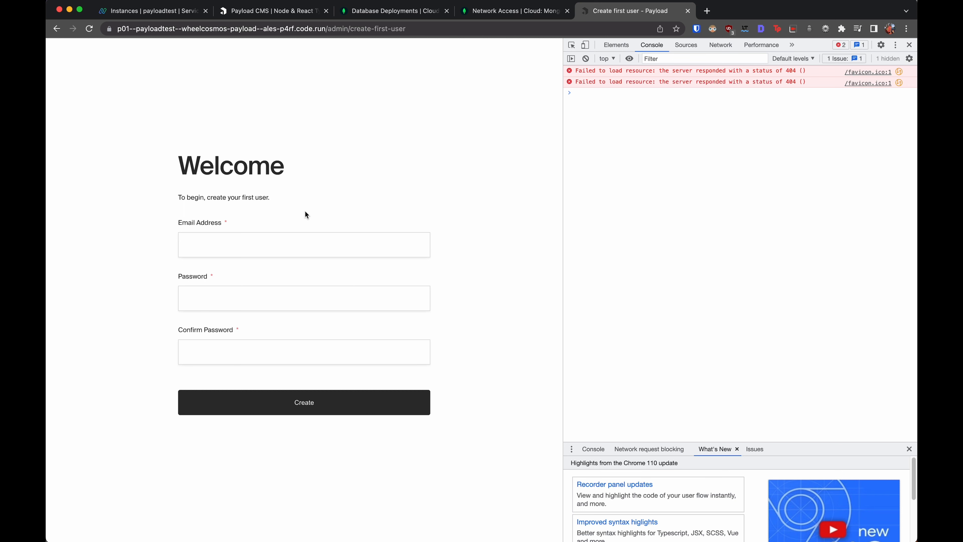
pyautogui.press('super+alt+i')
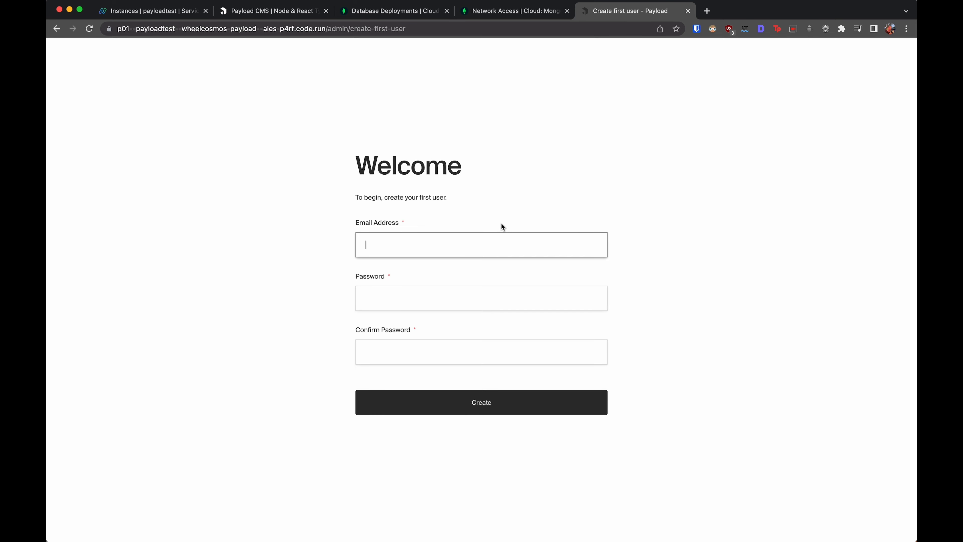
# Step: Create the first Payload user by filling in the email address, password and password confirmation
pyautogui.press('Tab')
pyautogui.press('Tab')
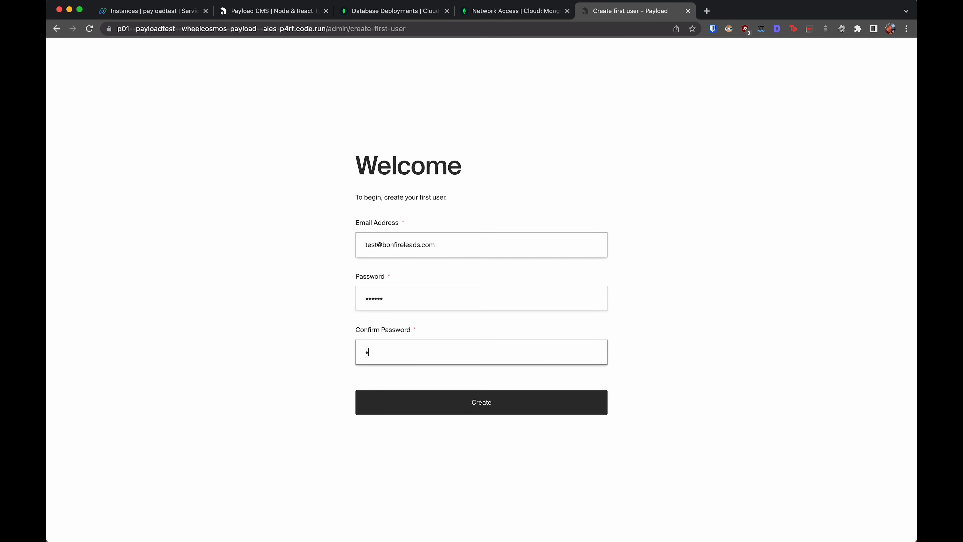
pyautogui.click(473, 398)
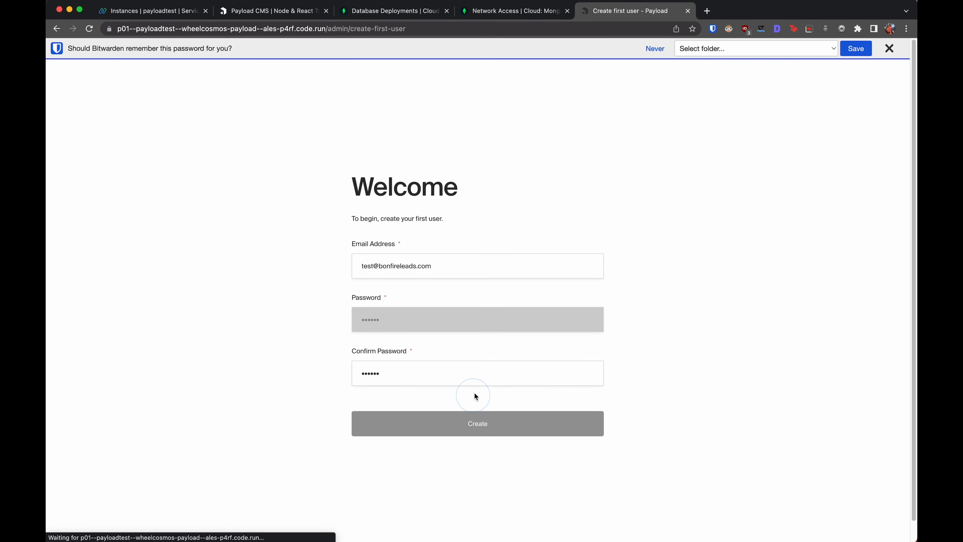
# Step: Open the Users collection in the Payload admin, view the blank new-user form and return to the user list
pyautogui.click(276, 182)
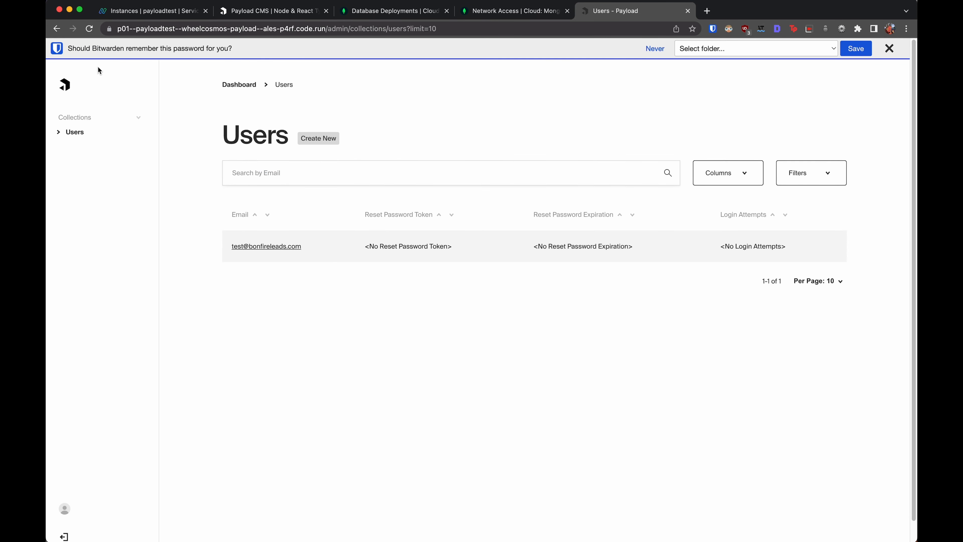
pyautogui.click(319, 138)
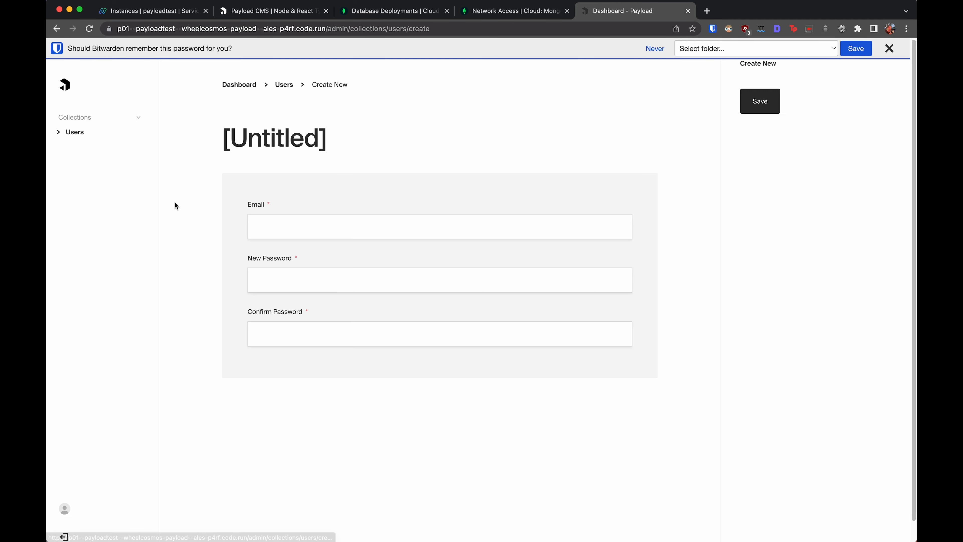
pyautogui.click(307, 226)
pyautogui.click(56, 29)
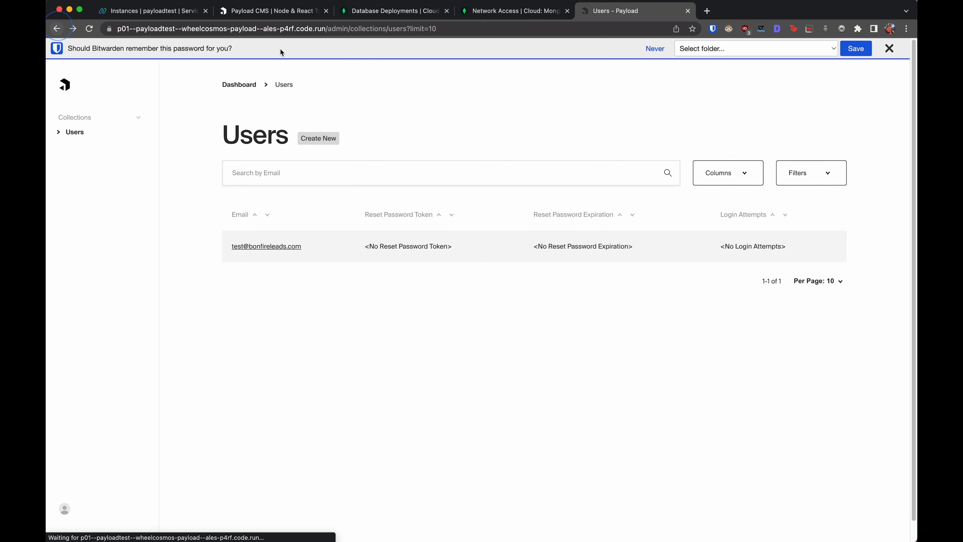
# Step: Browse Cluster0's collections in MongoDB Atlas and check the new user's email in the test database's users collection
pyautogui.click(396, 11)
pyautogui.click(660, 343)
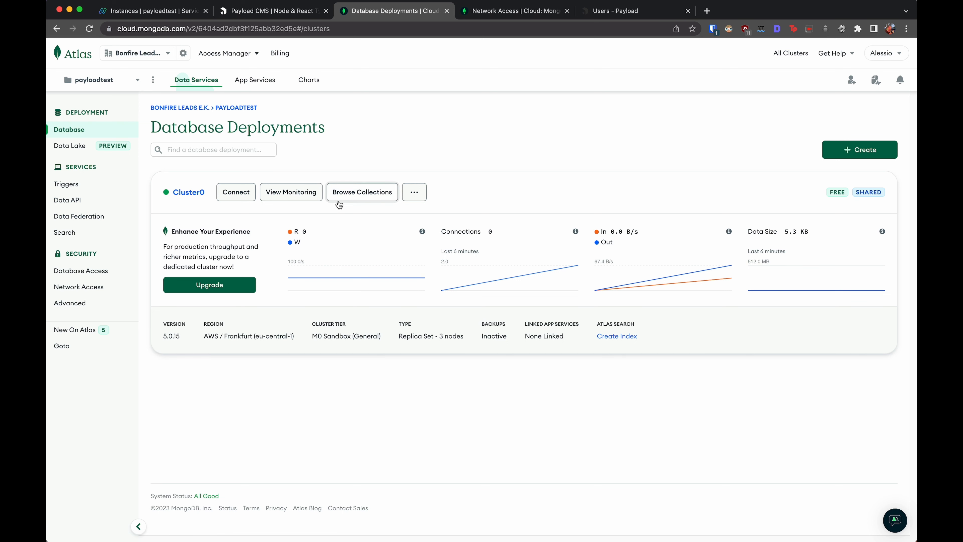
pyautogui.click(362, 192)
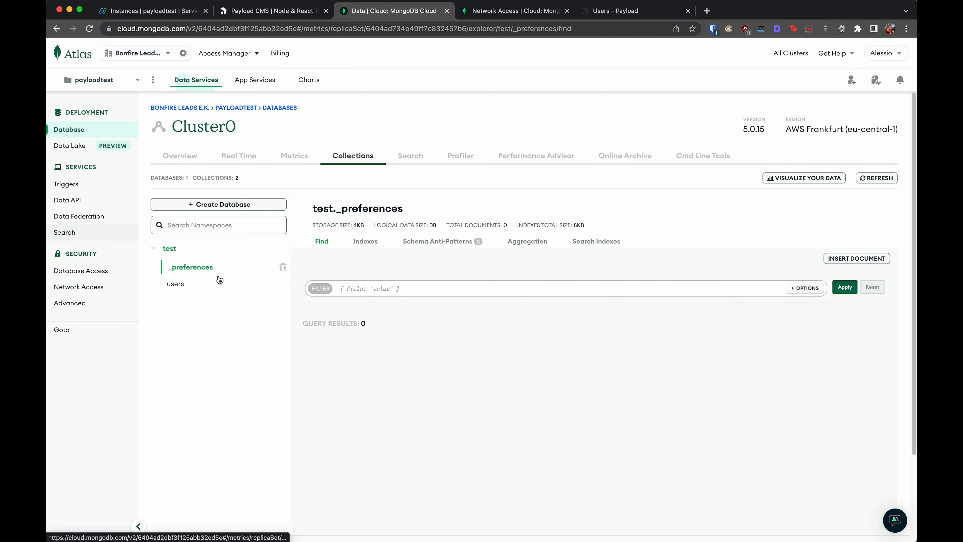
pyautogui.click(198, 283)
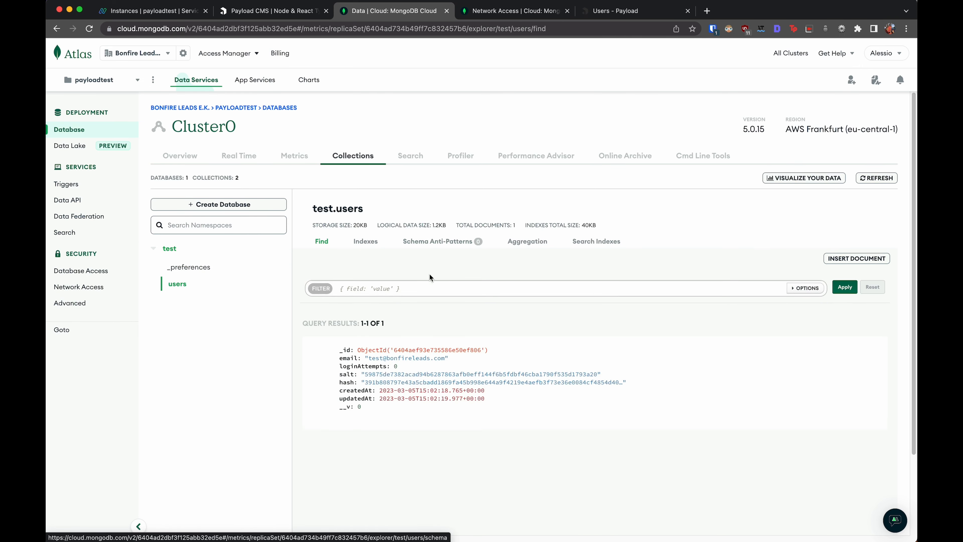
pyautogui.scroll(-5, 419, 377)
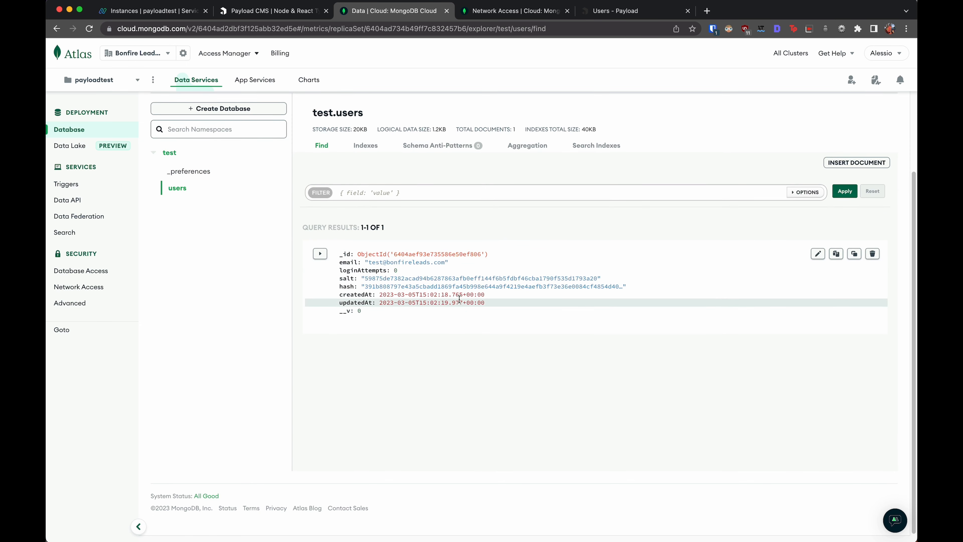
pyautogui.moveTo(446, 263); pyautogui.dragTo(379, 261)
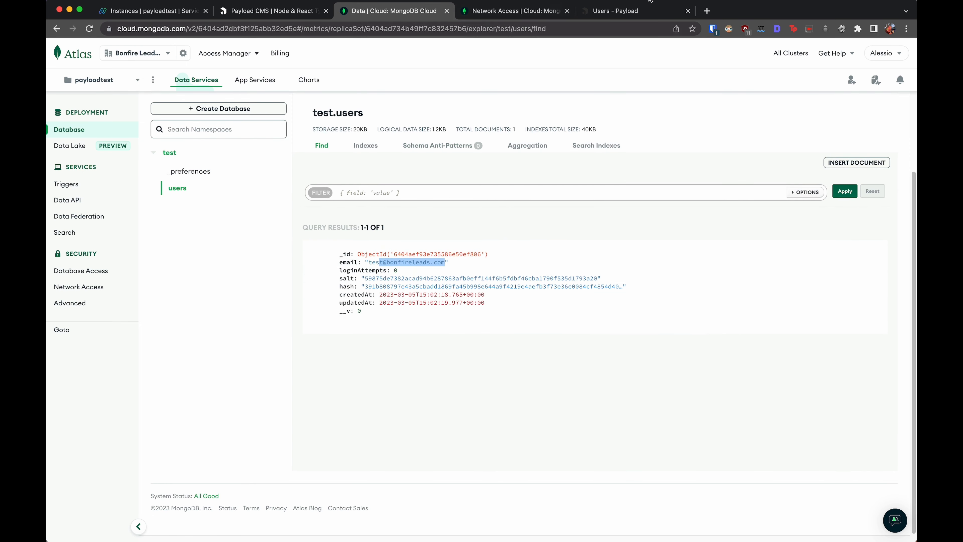
# Step: Revisit the Payload admin and Atlas tabs, and return to the payloadtest service's containers in Northflank
pyautogui.click(635, 11)
pyautogui.click(394, 15)
pyautogui.click(158, 11)
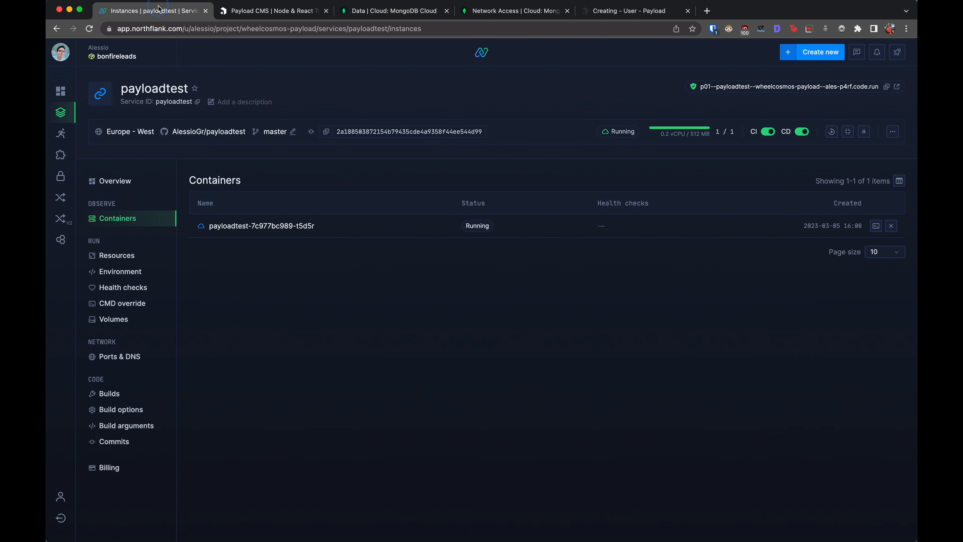
# Step: Turn off CI and CD for the payloadtest service, pause it, and reload its Payload admin page
pyautogui.click(768, 132)
pyautogui.click(802, 132)
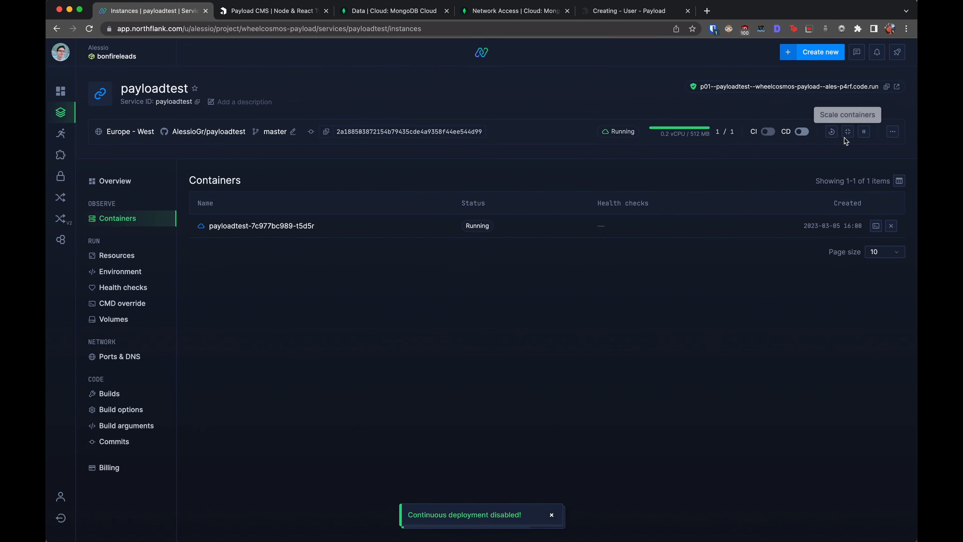
pyautogui.click(864, 132)
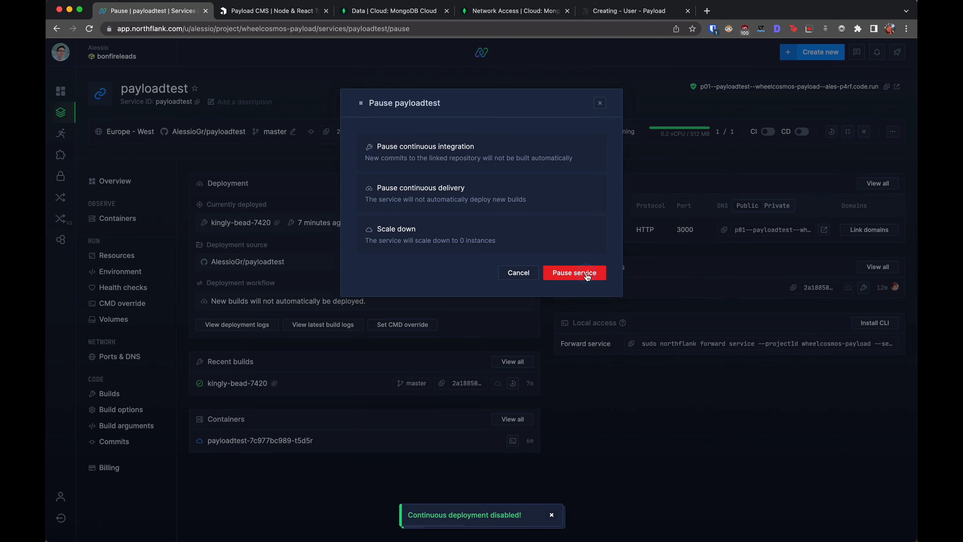
pyautogui.click(574, 272)
pyautogui.click(630, 10)
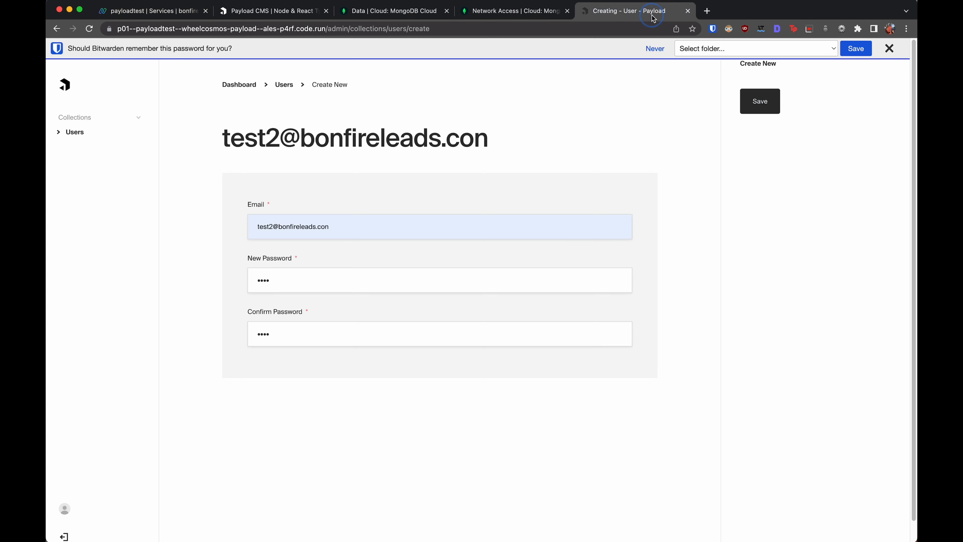
pyautogui.click(89, 29)
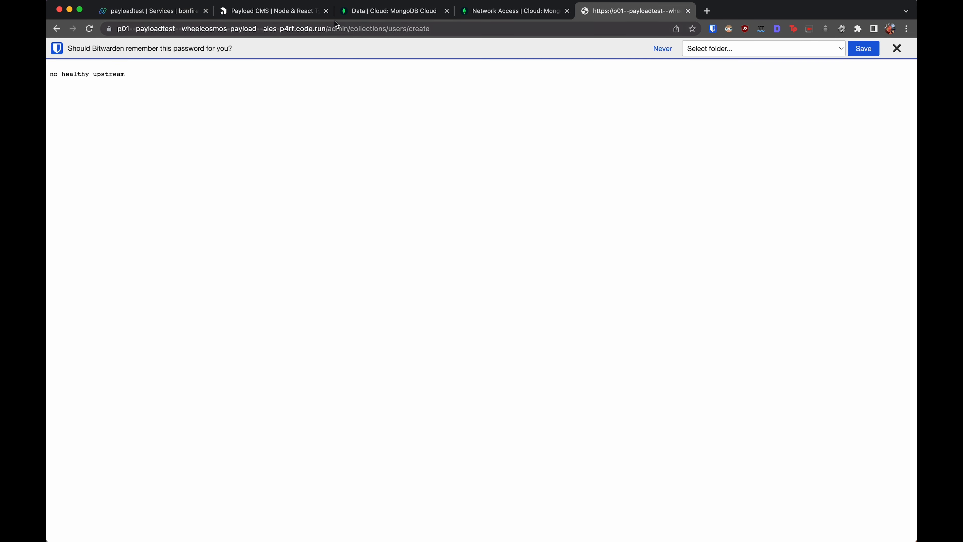
# Step: Search the web for railway and open the Railway website
pyautogui.click(344, 32)
pyautogui.write('railway')
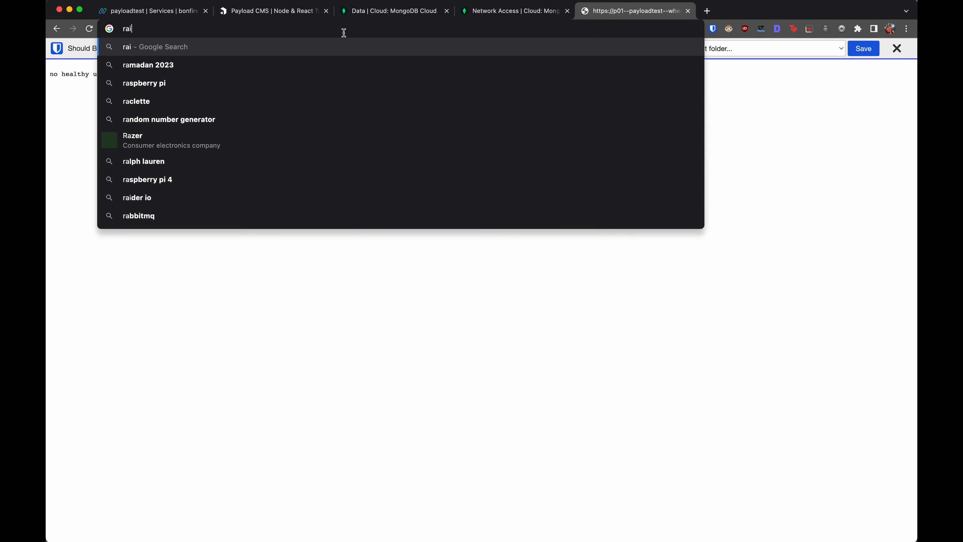
pyautogui.press('Return')
pyautogui.click(160, 12)
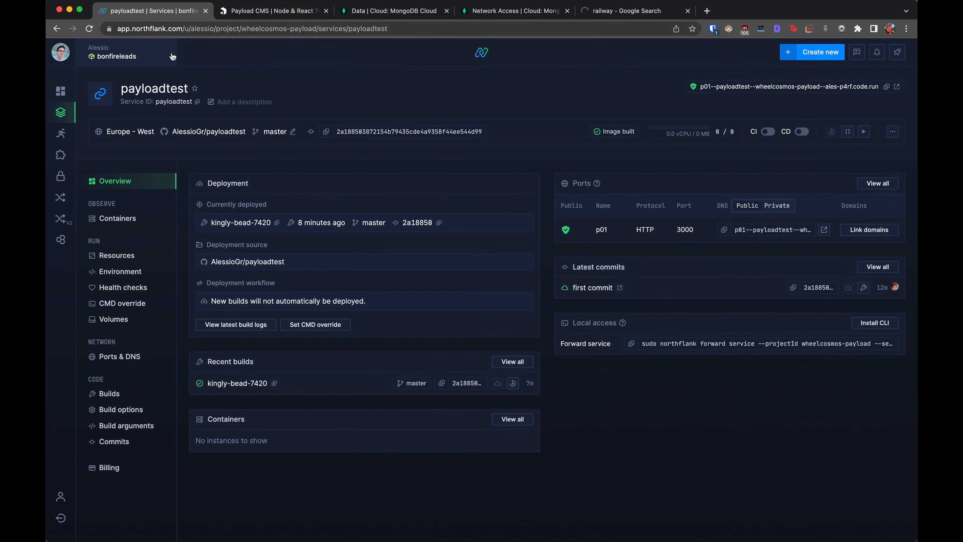
pyautogui.click(622, 18)
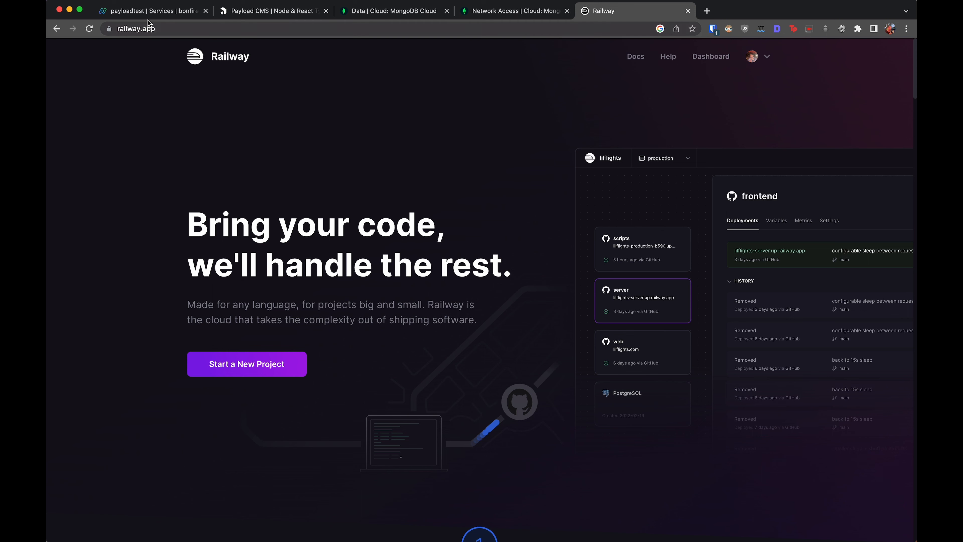
# Step: Review the compute plans and prices in the payloadtest service's resources in Northflank
pyautogui.click(150, 12)
pyautogui.click(114, 255)
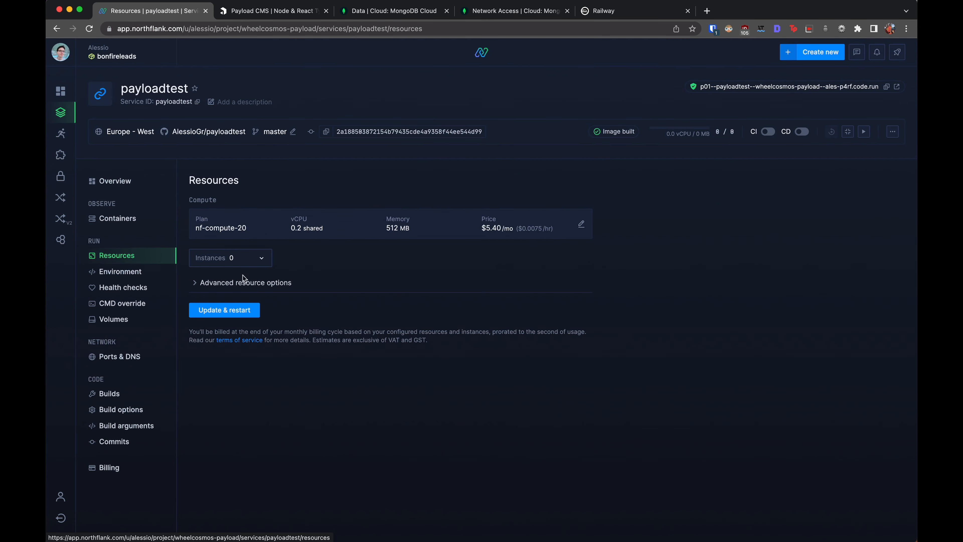
pyautogui.click(233, 224)
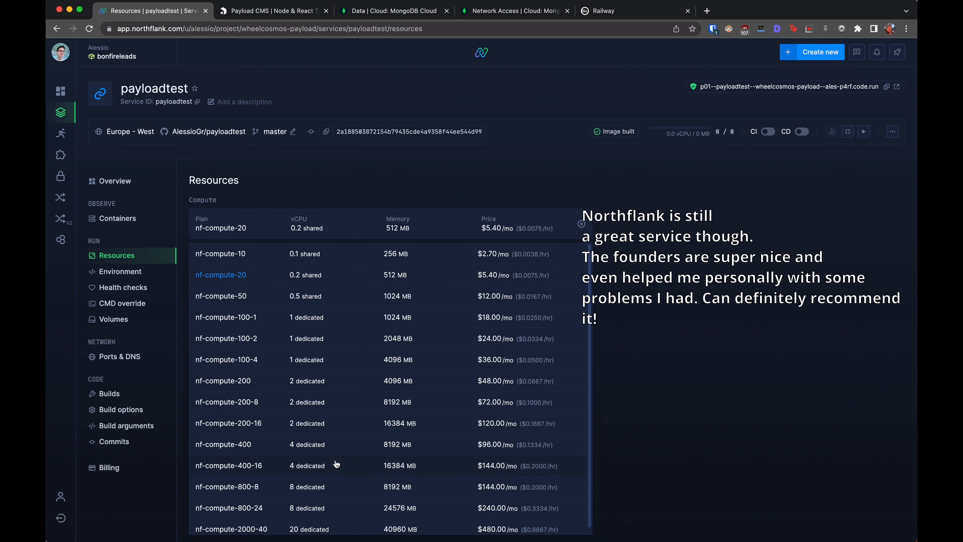
pyautogui.click(452, 224)
pyautogui.click(453, 223)
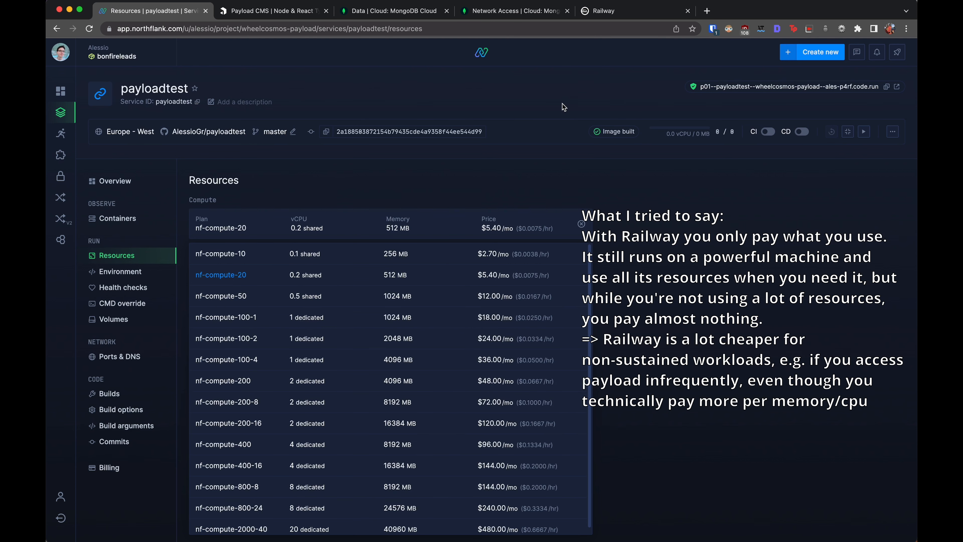
# Step: Start a new Railway project from the payloadtest GitHub repository, choosing to add variables before deploying
pyautogui.hotkey('ctrl', 'shift', 'Tab')
pyautogui.click(253, 368)
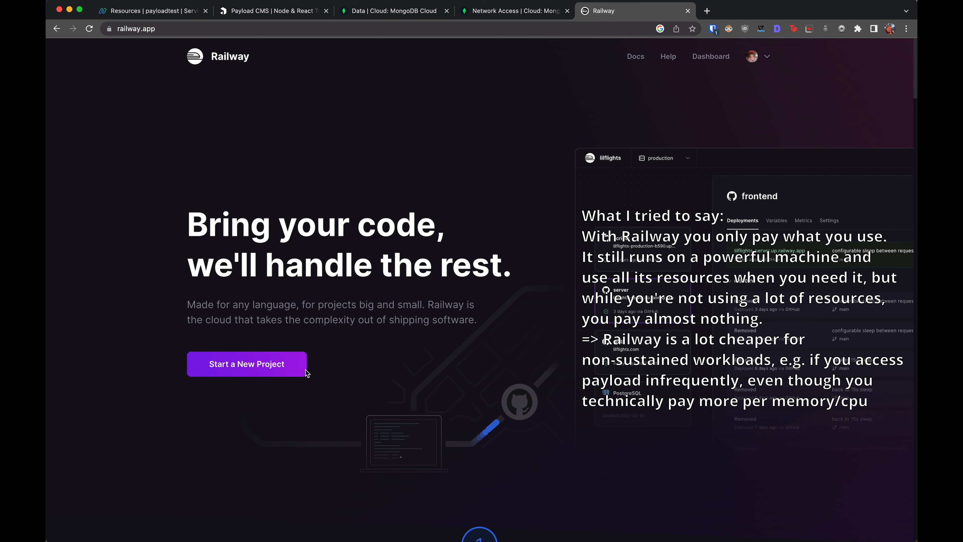
pyautogui.click(246, 371)
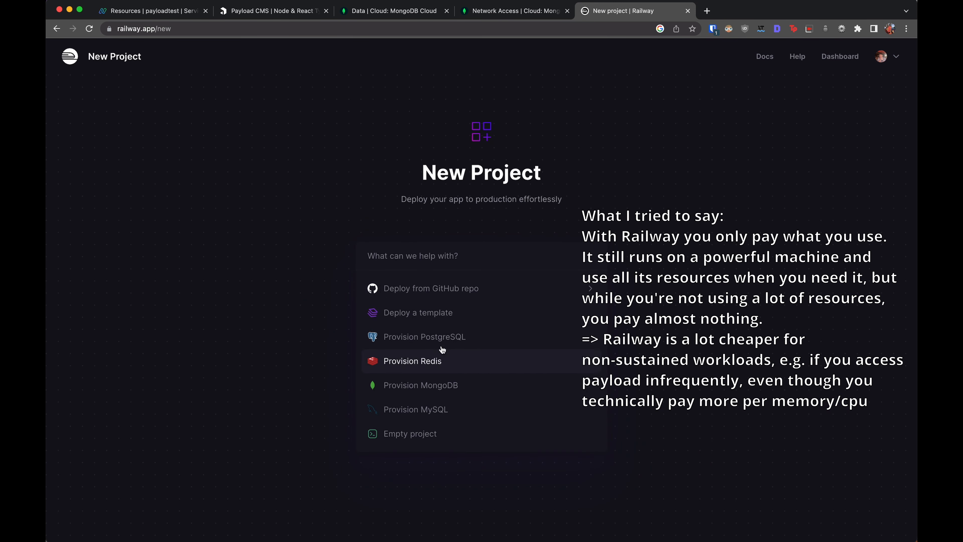
pyautogui.click(466, 295)
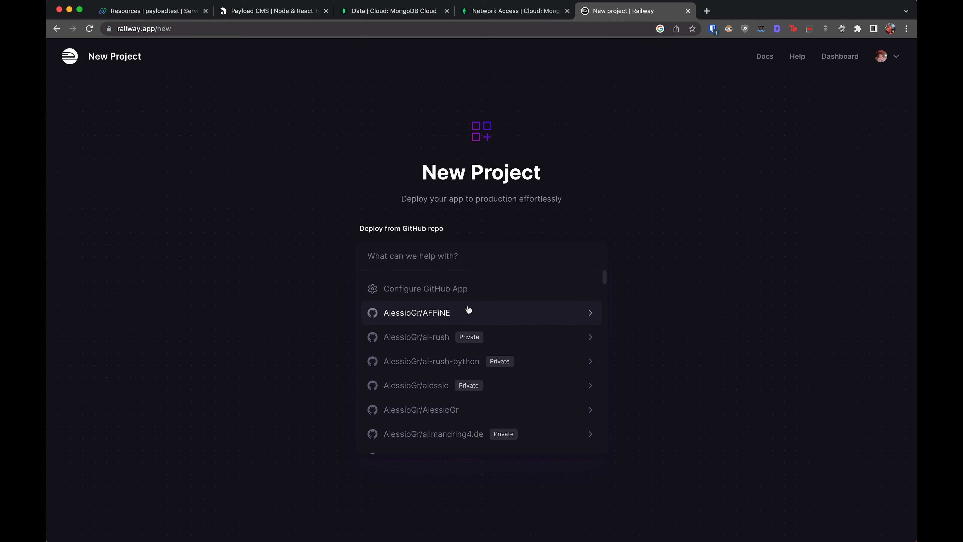
pyautogui.write('payloadtes')
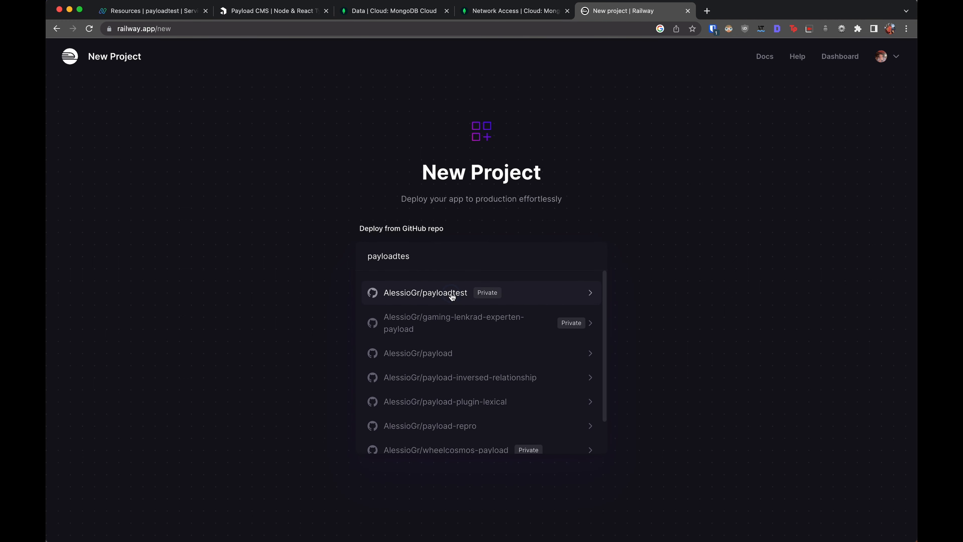
pyautogui.click(449, 295)
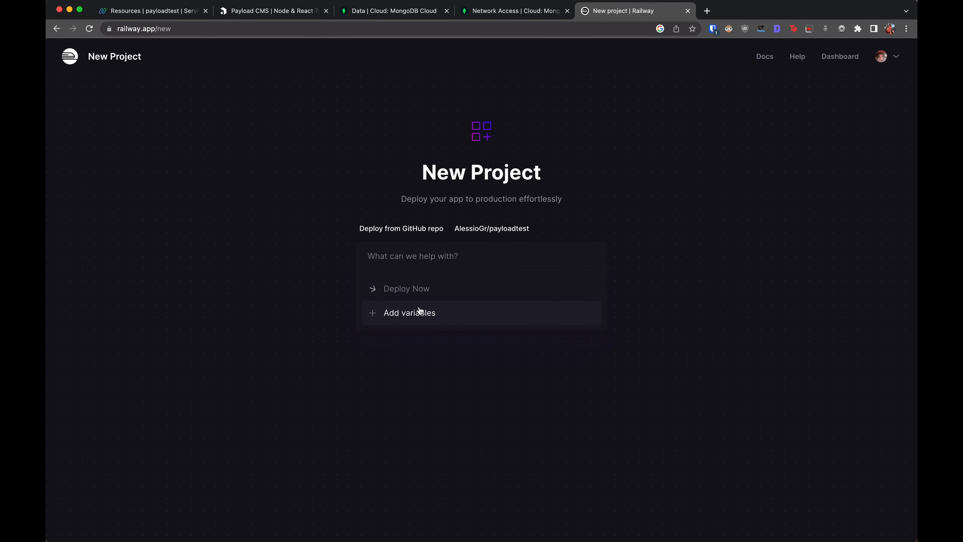
pyautogui.click(414, 320)
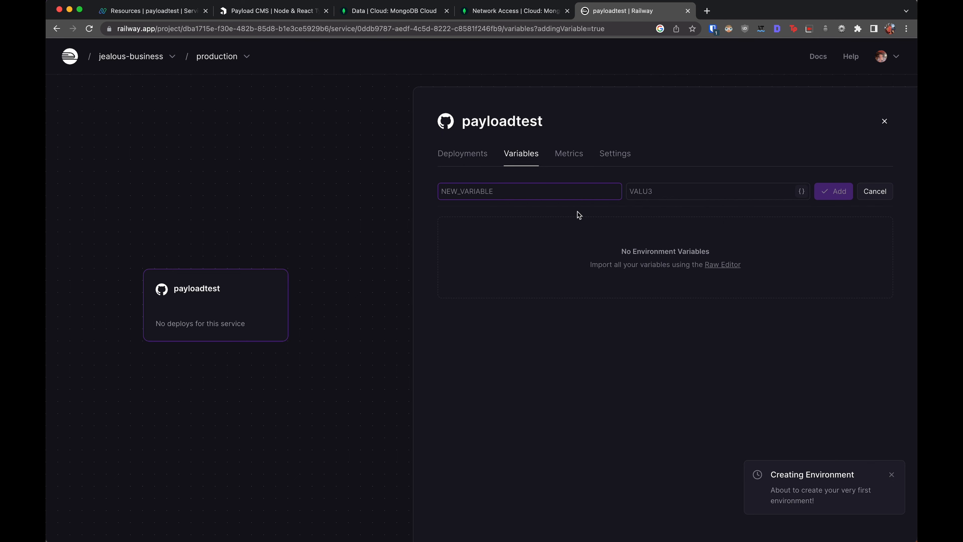
# Step: Add the service variable NODE_ENV with the value PRODUCTION to the Railway payloadtest service
pyautogui.write('NODE_ENV')
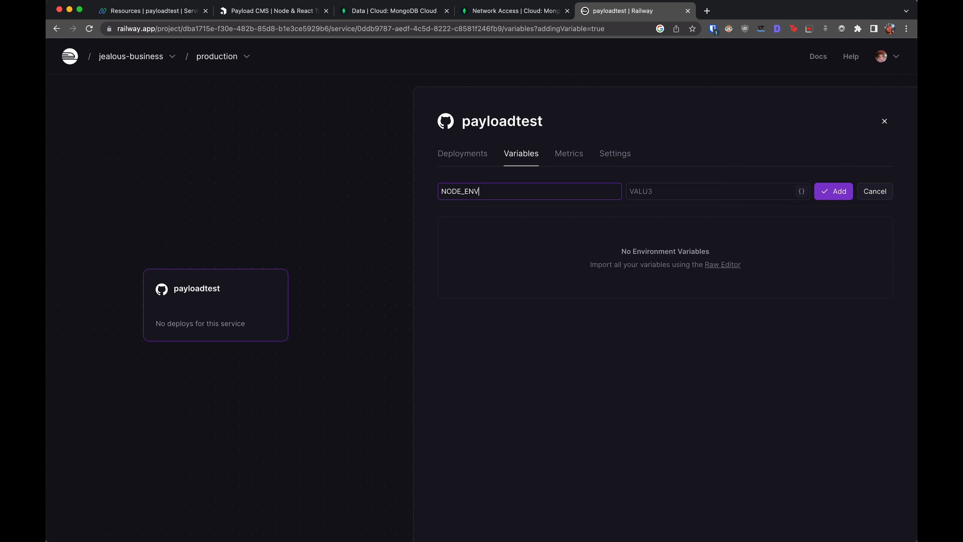
pyautogui.click(669, 191)
pyautogui.write('PROD')
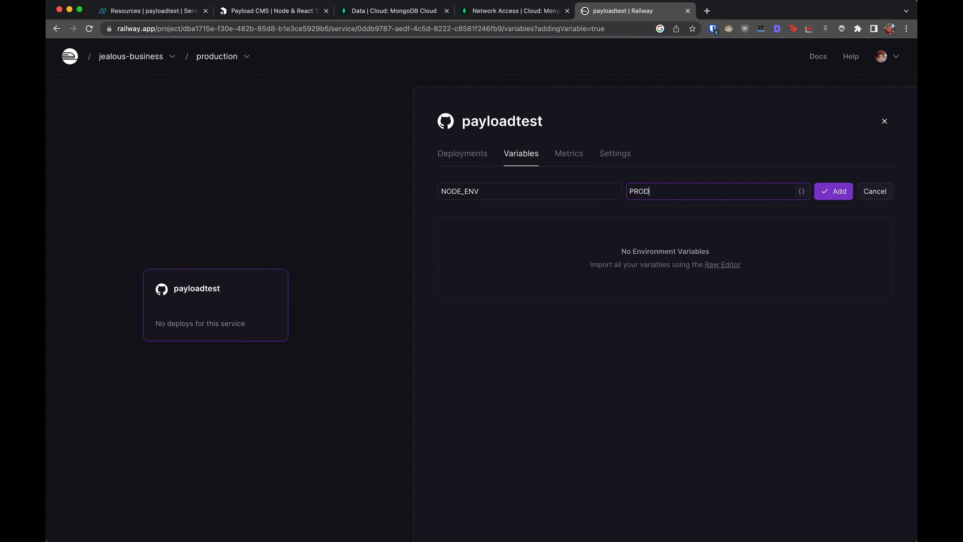
pyautogui.write('UCTION')
pyautogui.click(828, 191)
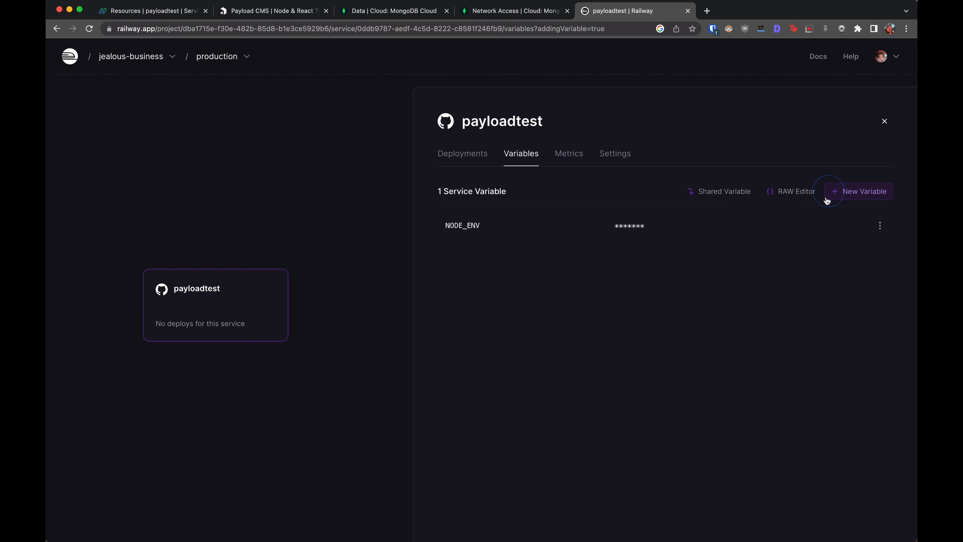
# Step: Open Railway's raw variable editor, and copy all environment variables of the Northflank payloadtest service in Env format
pyautogui.click(795, 192)
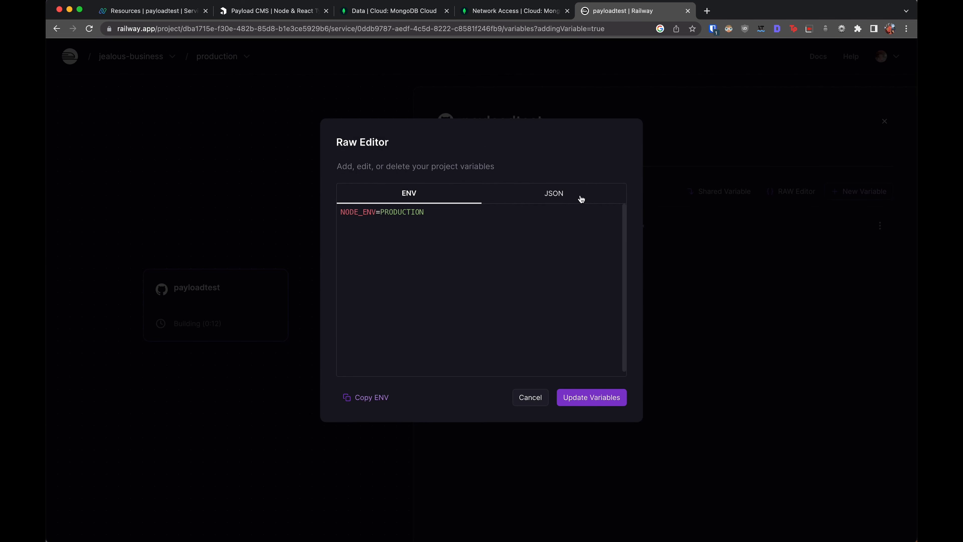
pyautogui.click(152, 11)
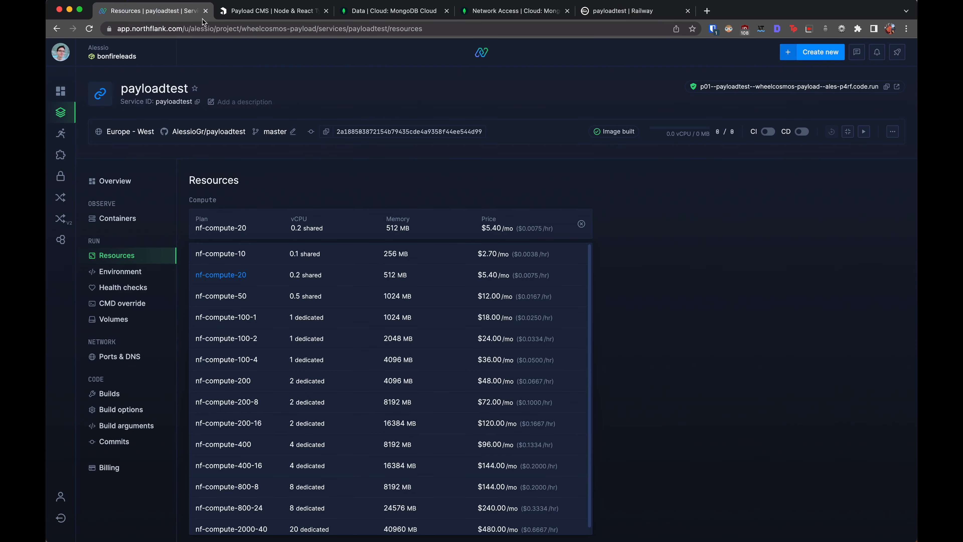
pyautogui.click(120, 271)
pyautogui.press('super+v')
pyautogui.click(611, 311)
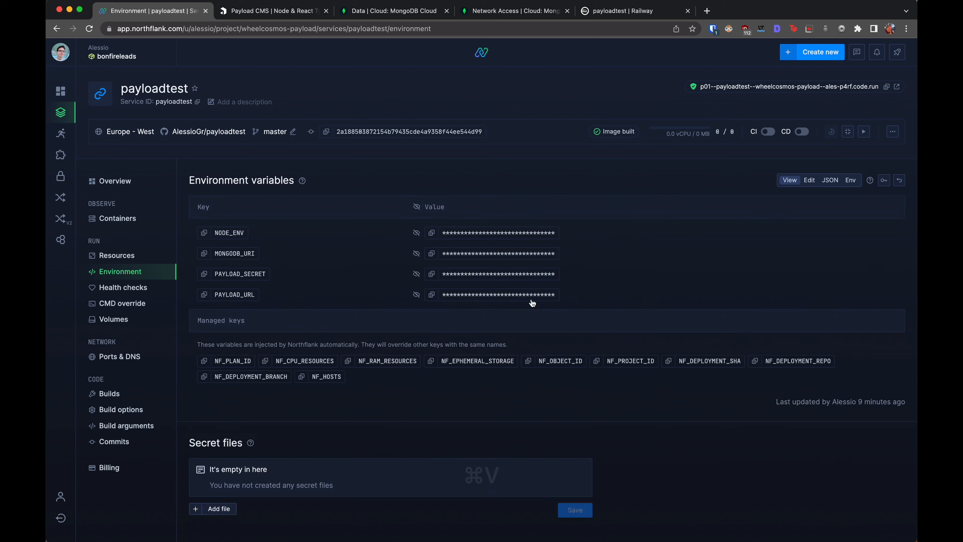
pyautogui.click(846, 180)
pyautogui.click(520, 233)
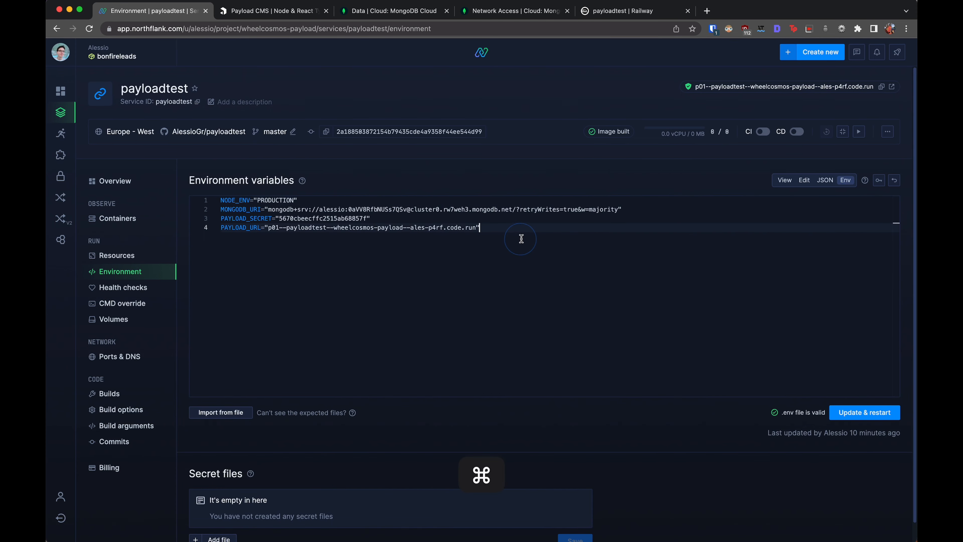
pyautogui.press('super+a')
pyautogui.press('super+c')
# Step: Replace Railway's raw variables with the copied set including MONGODB_URI and PAYLOAD_SECRET, clear the PAYLOAD_URL value, and update the variables
pyautogui.click(272, 11)
pyautogui.click(626, 11)
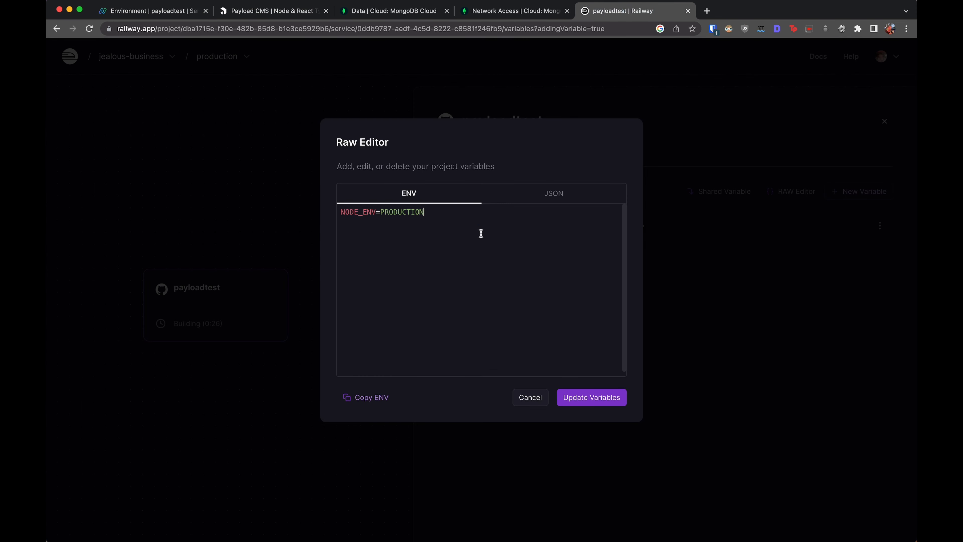
pyautogui.press('super+a')
pyautogui.press('super+v')
pyautogui.keyDown('shift'); pyautogui.click(397, 261); pyautogui.keyUp('shift')
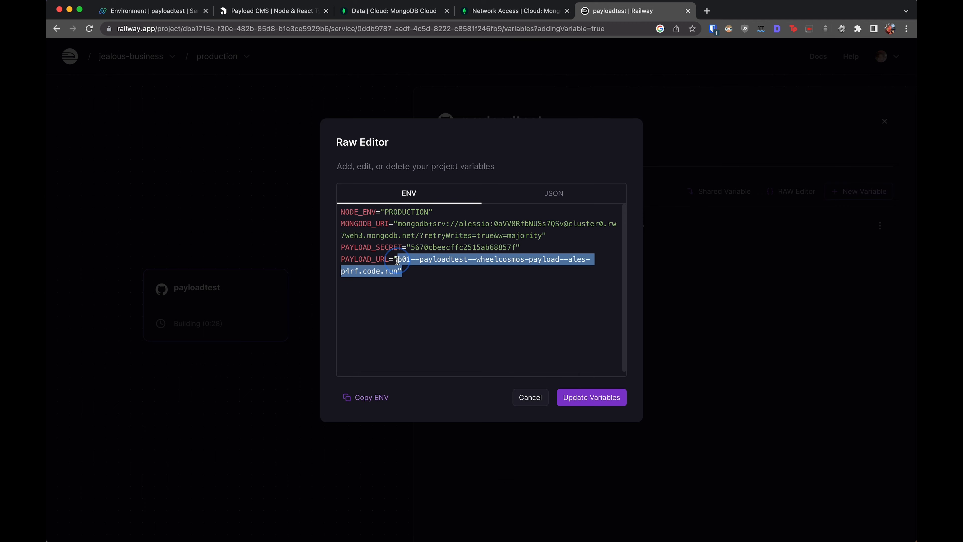
pyautogui.click(402, 270)
pyautogui.keyDown('shift'); pyautogui.click(393, 260); pyautogui.keyUp('shift')
pyautogui.press('super+x')
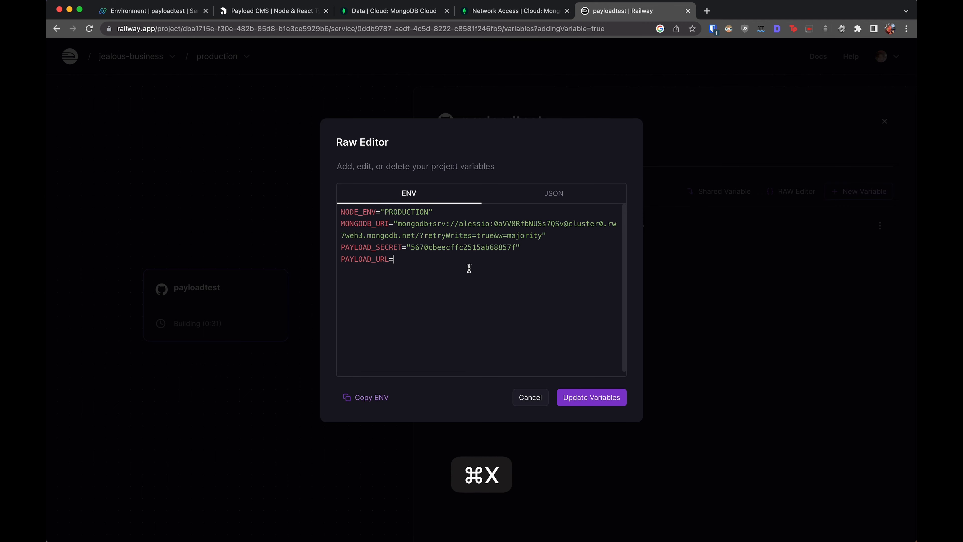
pyautogui.click(592, 397)
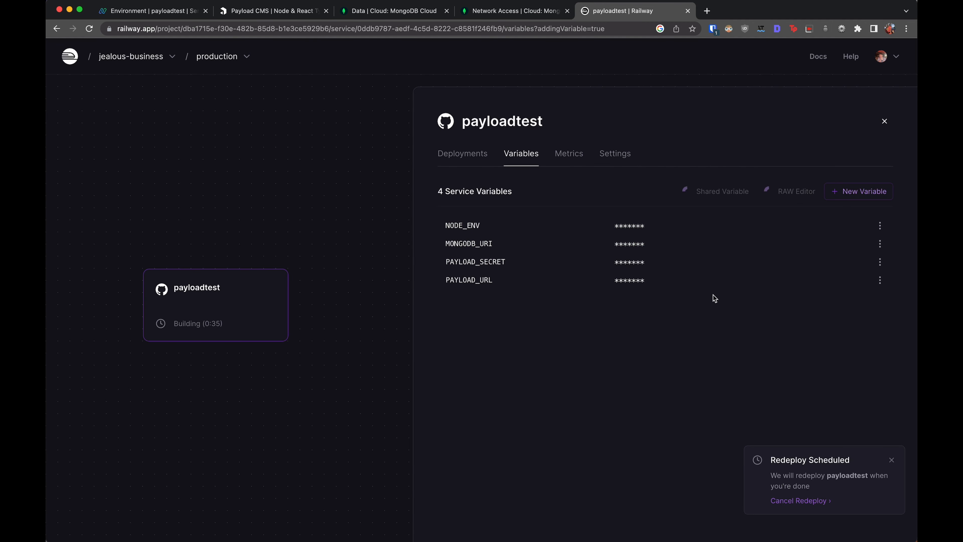
# Step: Generate a public Railway domain for the payloadtest service in its production environment settings
pyautogui.click(613, 154)
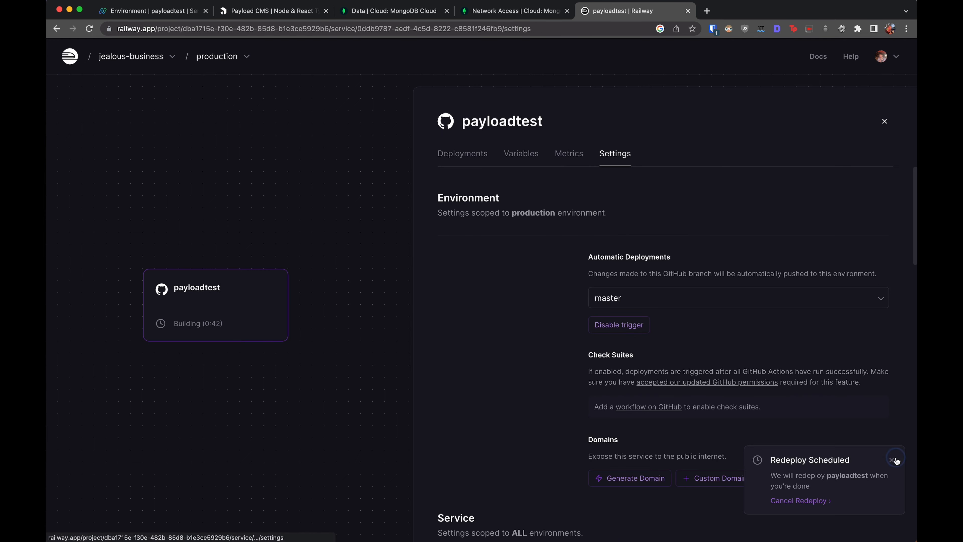
pyautogui.scroll(-15, 693, 291)
pyautogui.scroll(5, 694, 291)
pyautogui.scroll(-8, 693, 293)
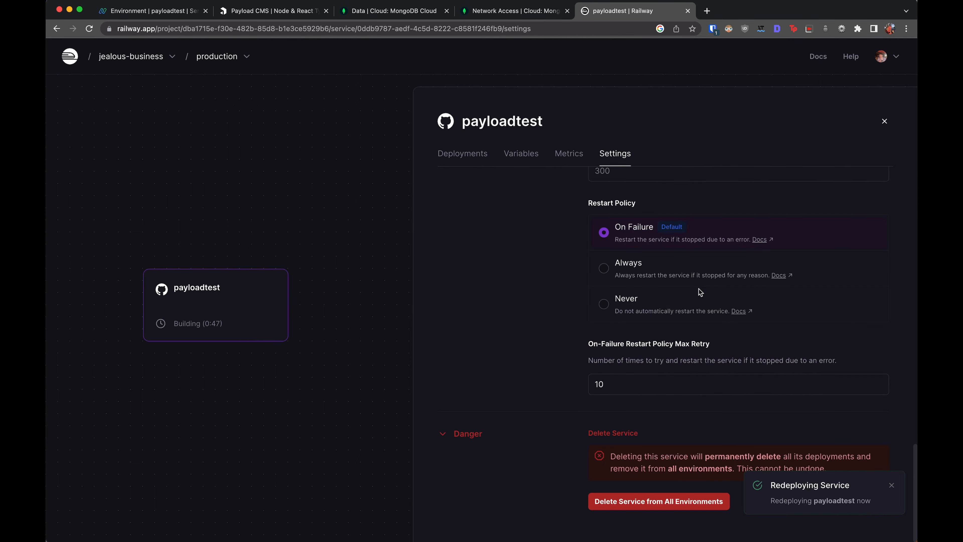
pyautogui.scroll(20, 699, 292)
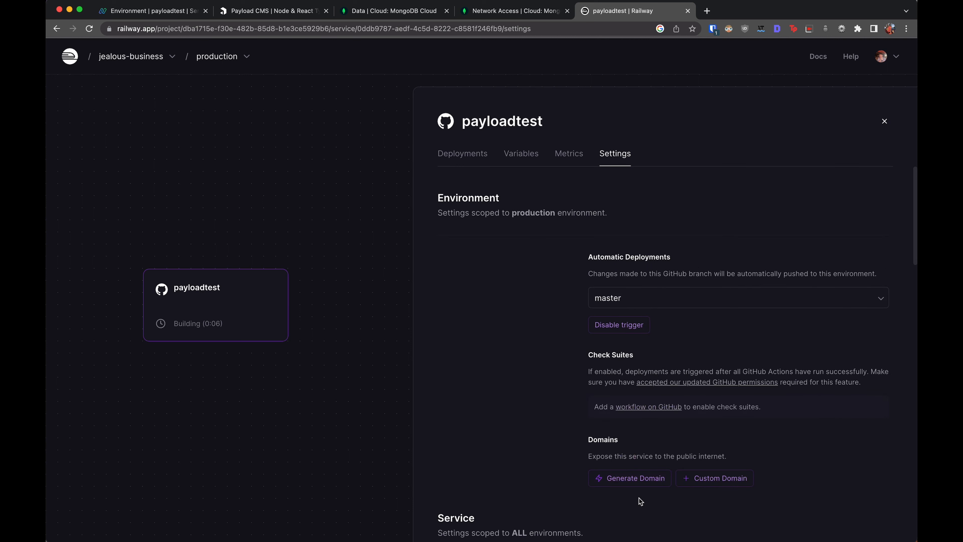
pyautogui.scroll(-4, 641, 501)
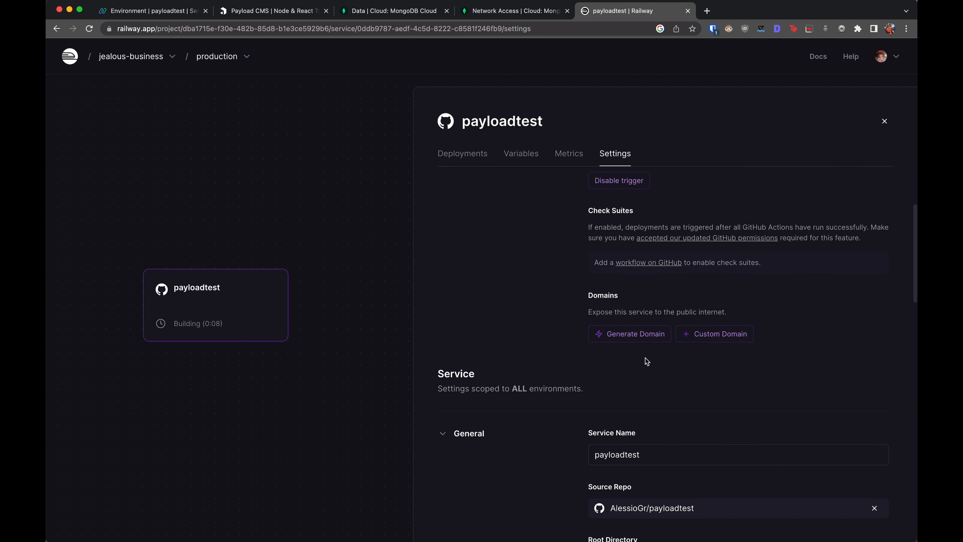
pyautogui.click(645, 334)
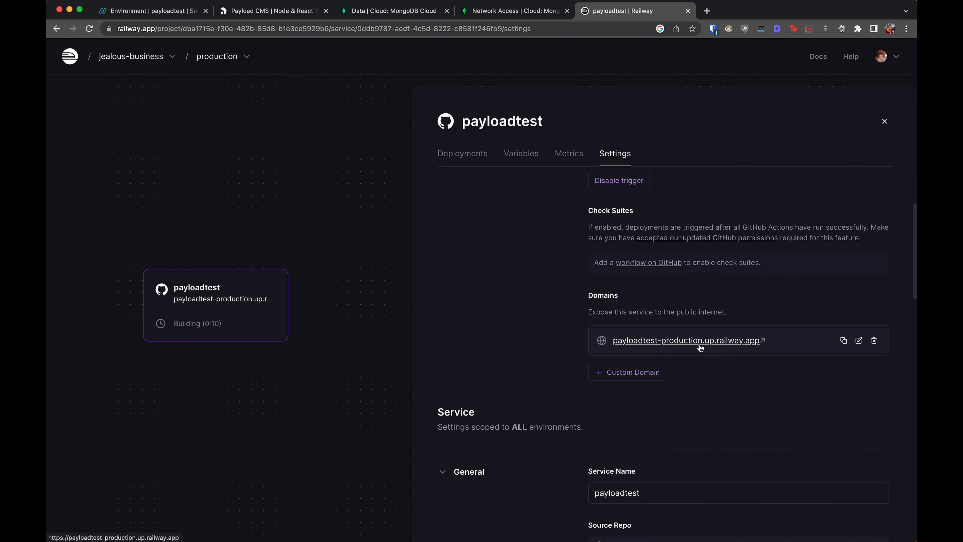
# Step: Copy the generated Railway domain, set PAYLOAD_URL to payloadtest-production.up.railway.app in the raw variable editor, and update the variables
pyautogui.click(844, 341)
pyautogui.scroll(4, 694, 328)
pyautogui.click(521, 154)
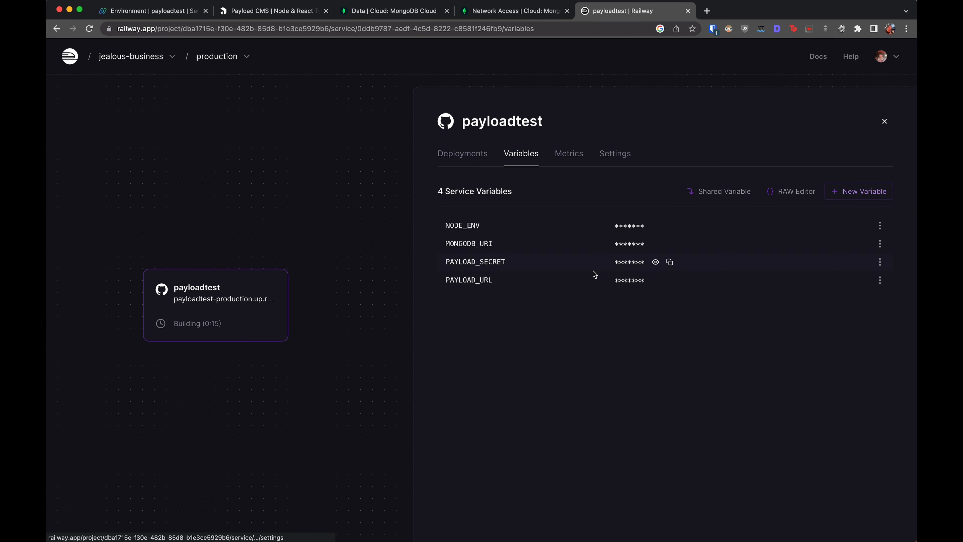
pyautogui.click(789, 192)
pyautogui.click(464, 259)
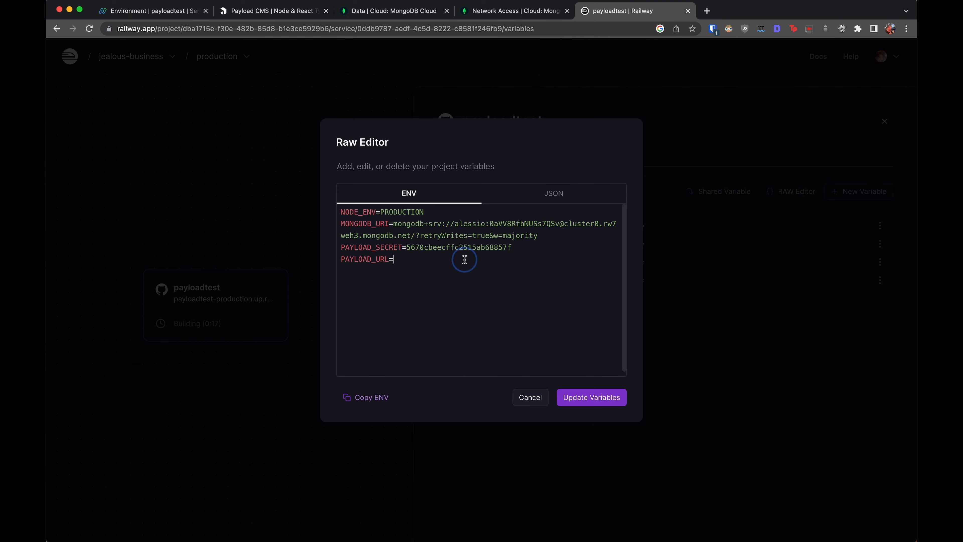
pyautogui.press('super+v')
pyautogui.doubleClick(366, 261)
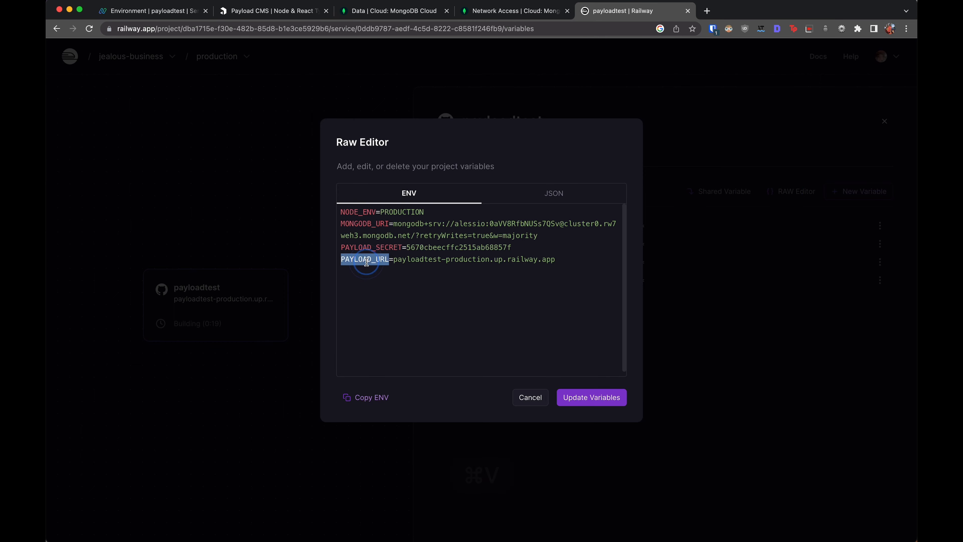
pyautogui.click(527, 286)
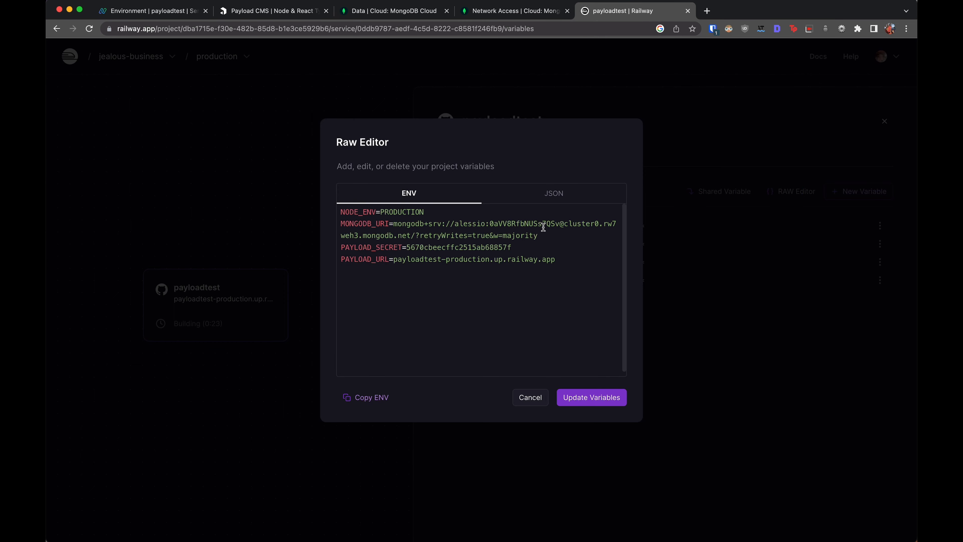
pyautogui.click(606, 395)
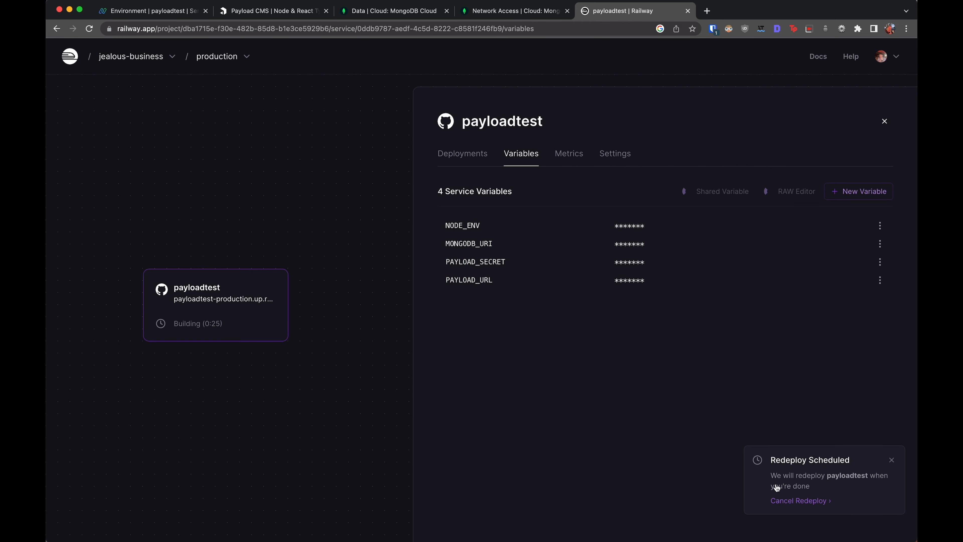
# Step: Add the variable PORT=3000 on a new line in the payloadtest service's raw variables and update them
pyautogui.click(460, 155)
pyautogui.click(521, 158)
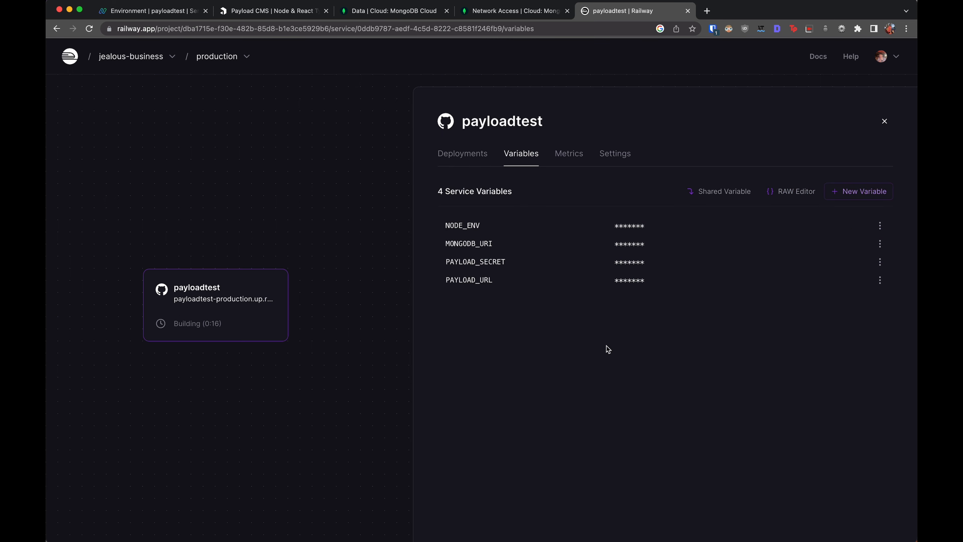
pyautogui.click(802, 191)
pyautogui.click(583, 270)
pyautogui.press('Return')
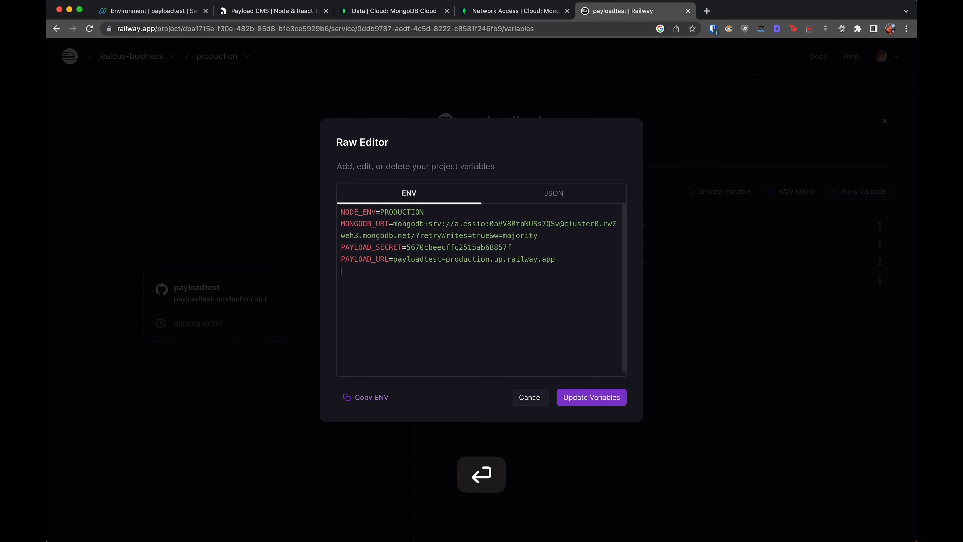
pyautogui.write('PORT=3000')
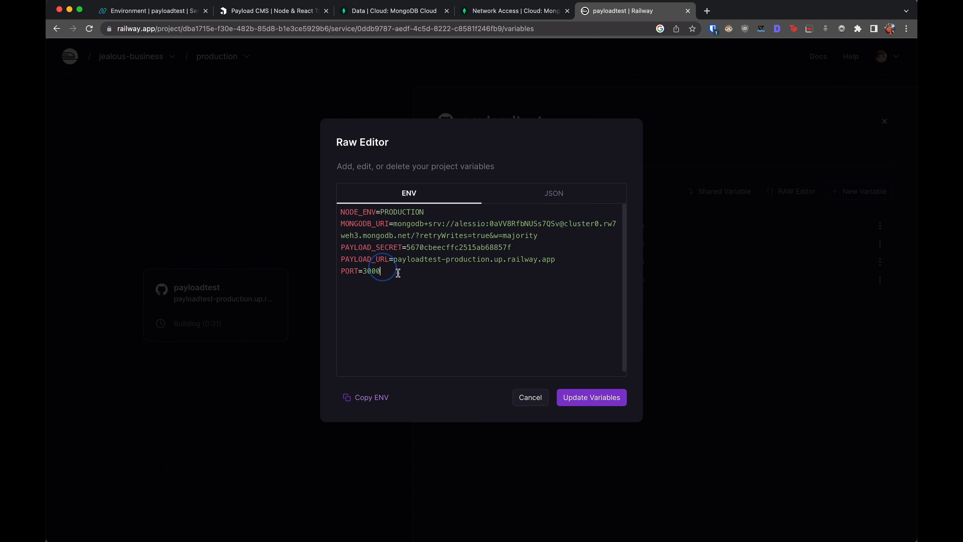
pyautogui.moveTo(396, 271); pyautogui.dragTo(318, 271)
pyautogui.click(537, 296)
pyautogui.click(594, 396)
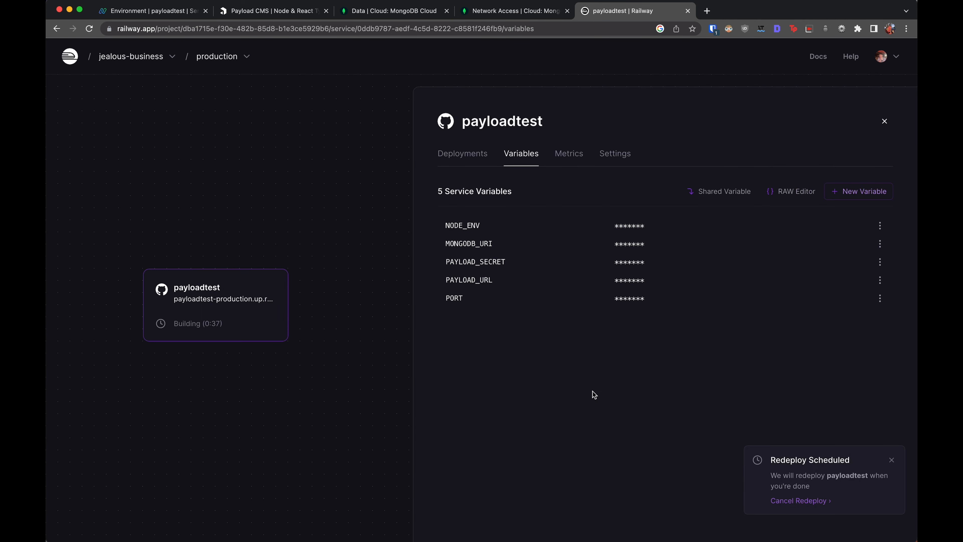
# Step: Abort the older payloadtest deployments that are still in progress, keeping only the newest build
pyautogui.click(463, 154)
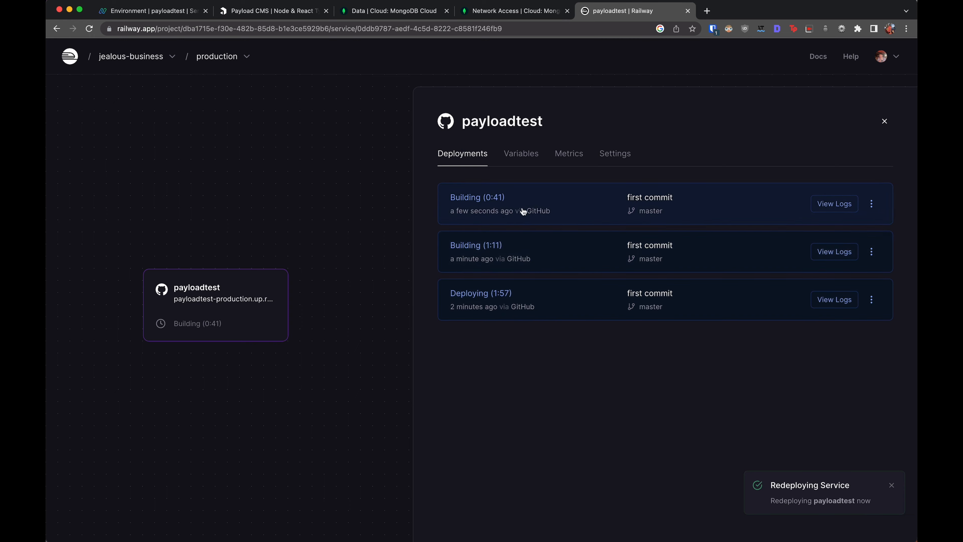
pyautogui.click(876, 301)
pyautogui.click(836, 323)
pyautogui.click(571, 298)
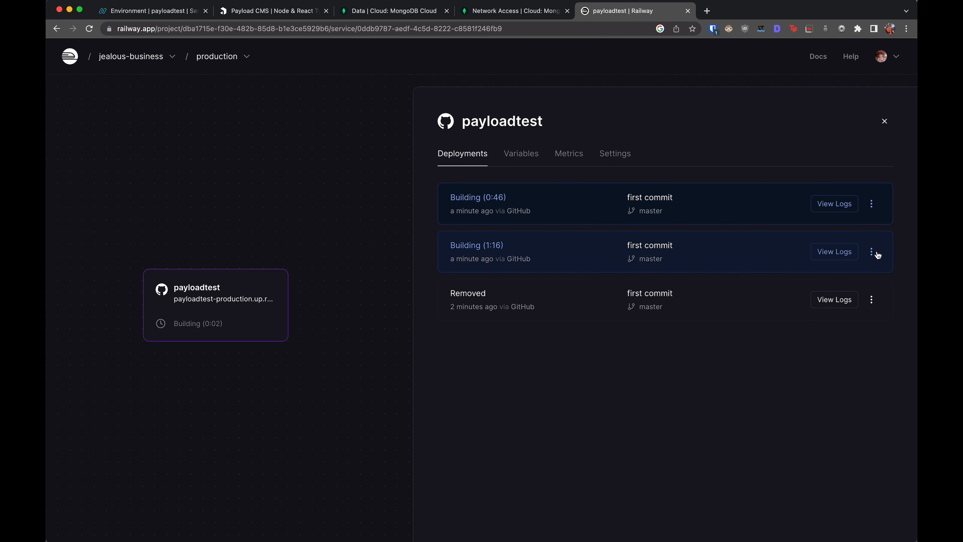
pyautogui.click(872, 253)
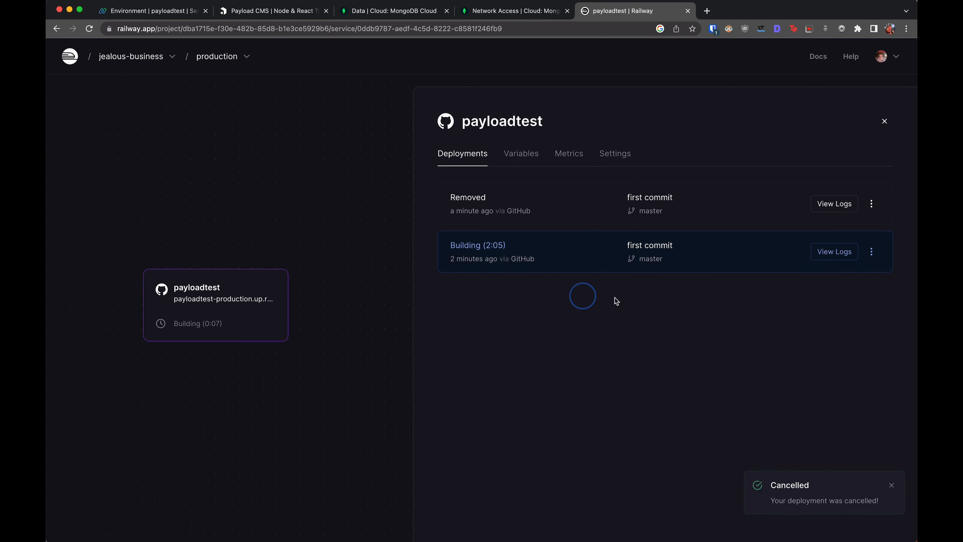
pyautogui.click(872, 252)
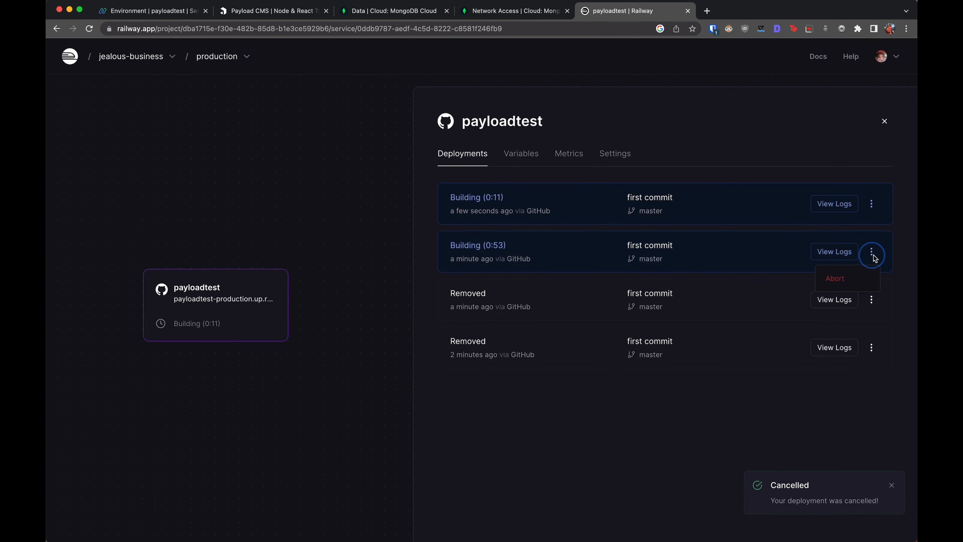
pyautogui.click(835, 278)
pyautogui.click(580, 300)
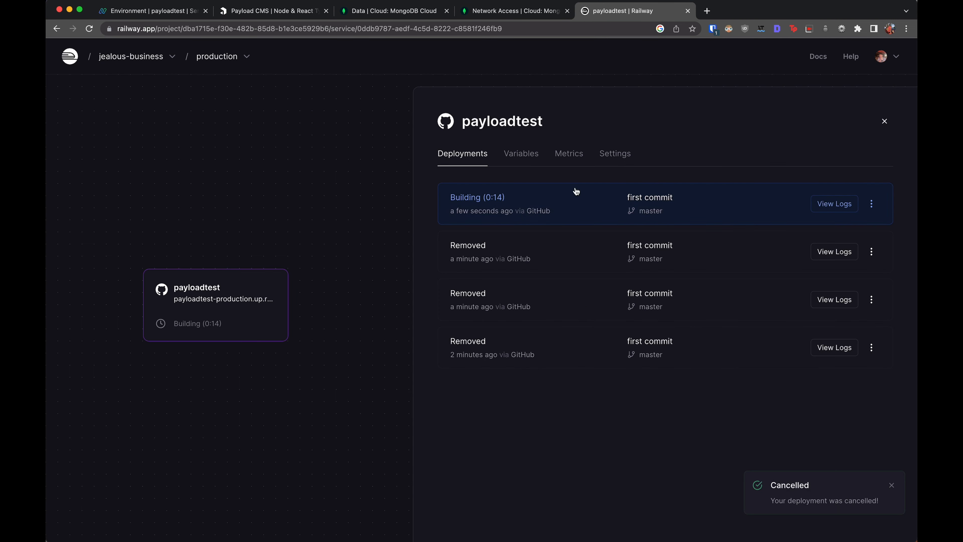
# Step: Open the newest deployment's deploy logs, and examine the onInit logger line for the Payload Admin URL in server.ts in Visual Studio Code
pyautogui.click(581, 205)
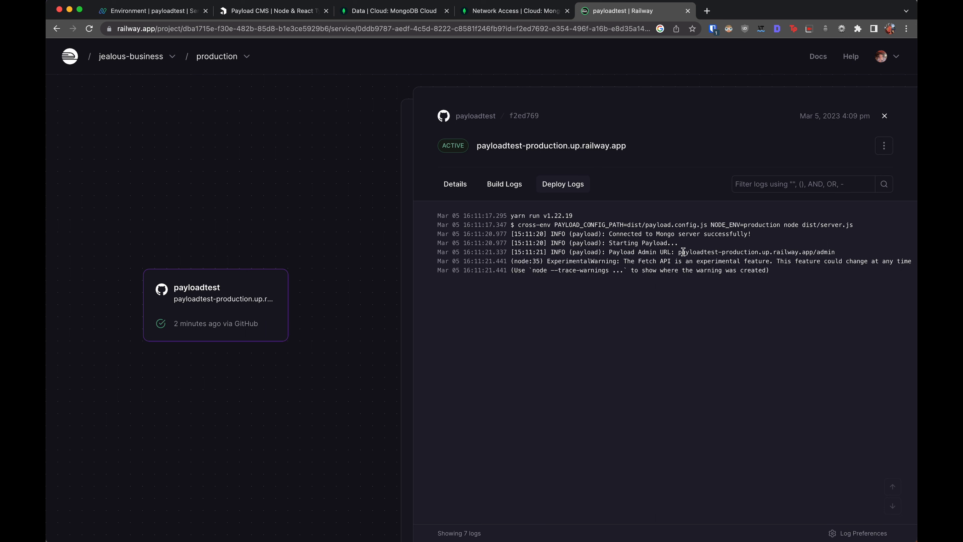
pyautogui.click(763, 522)
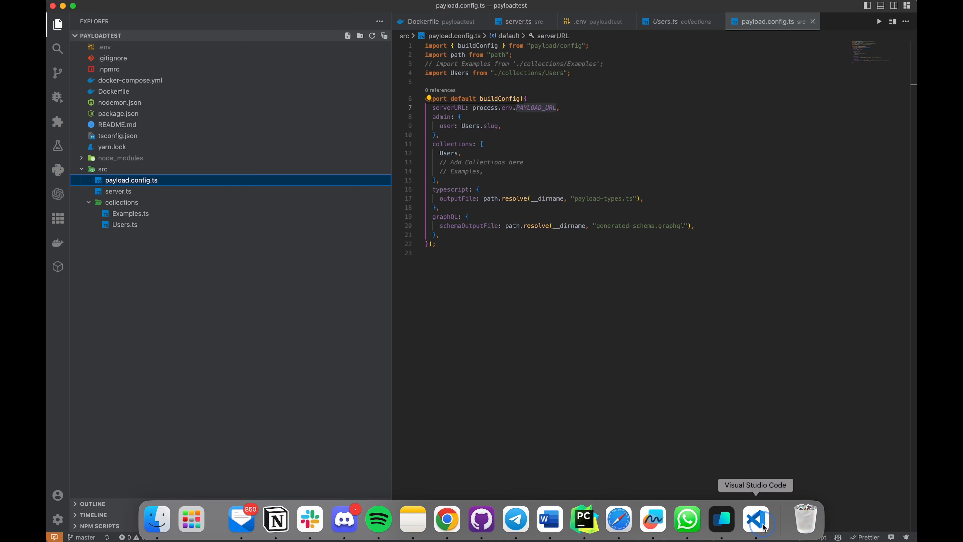
pyautogui.click(124, 191)
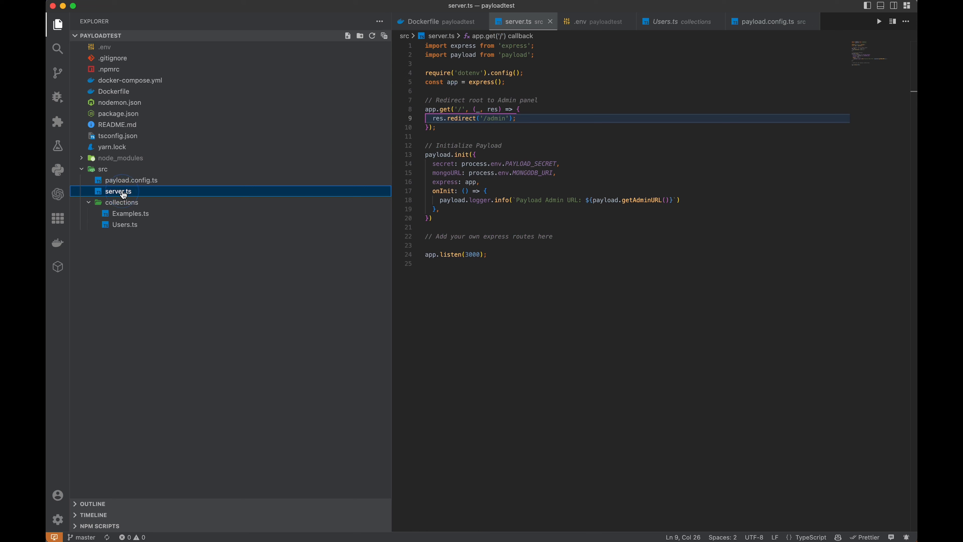
pyautogui.click(525, 191)
pyautogui.moveTo(516, 200); pyautogui.dragTo(575, 198)
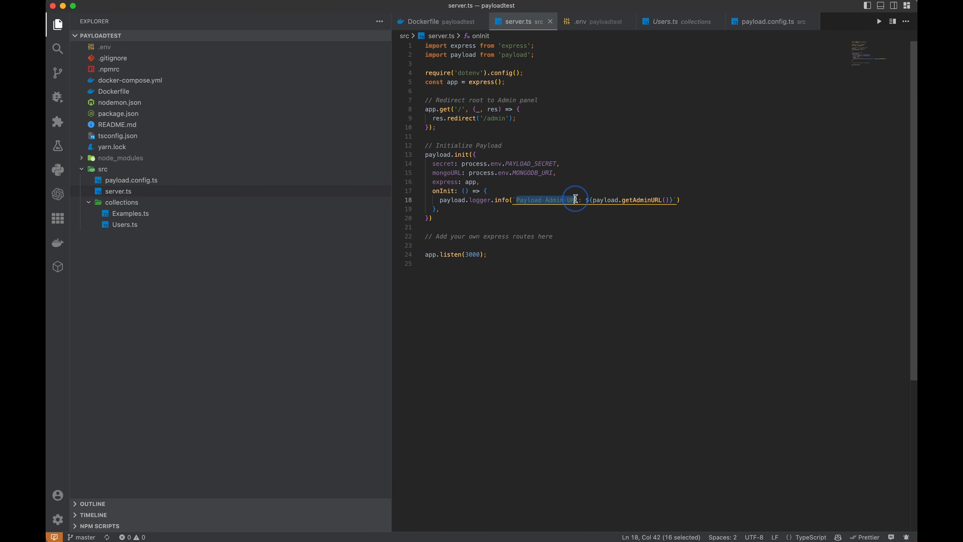
pyautogui.doubleClick(647, 198)
pyautogui.moveTo(466, 199); pyautogui.dragTo(629, 197)
pyautogui.click(443, 518)
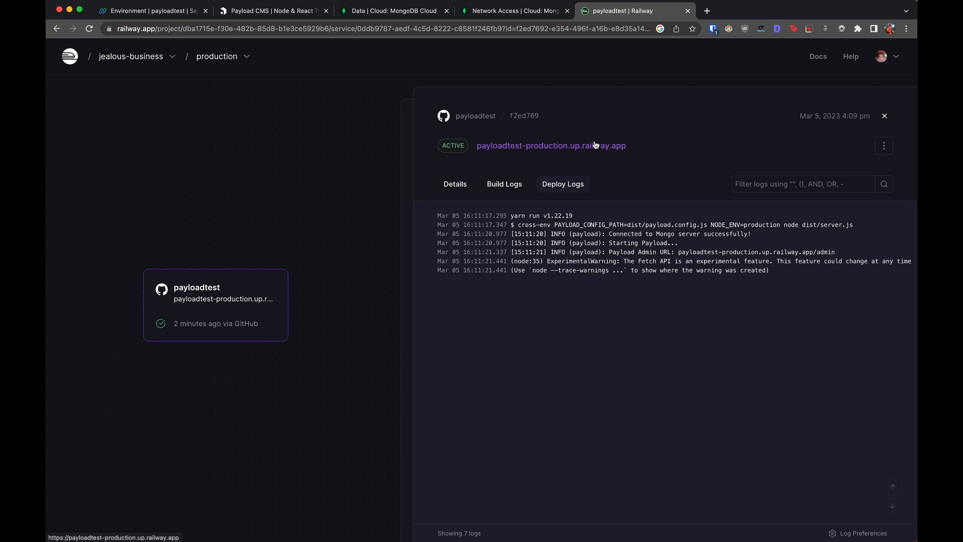
# Step: Open the deployed site payloadtest-production.up.railway.app from Railway, and check the user record in MongoDB Atlas's test.users collection
pyautogui.click(596, 146)
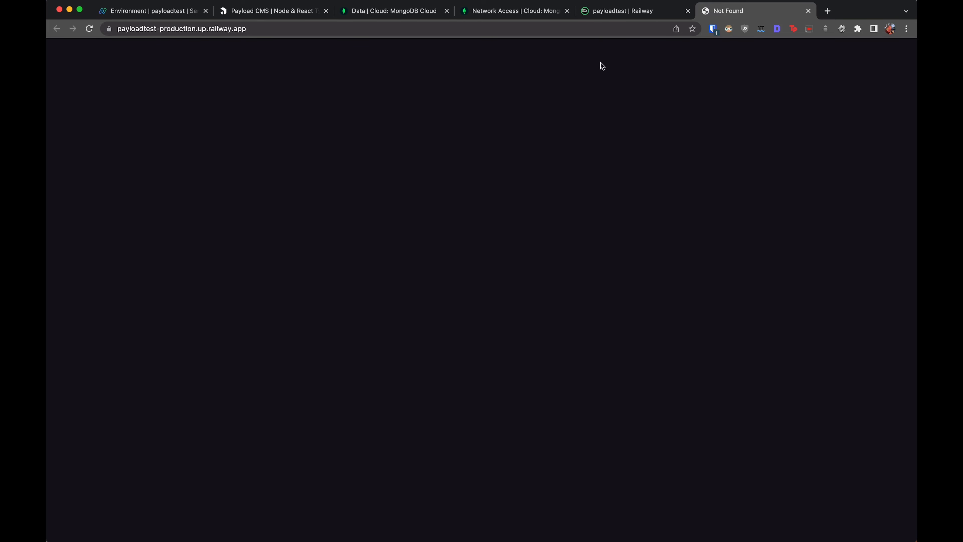
pyautogui.click(626, 10)
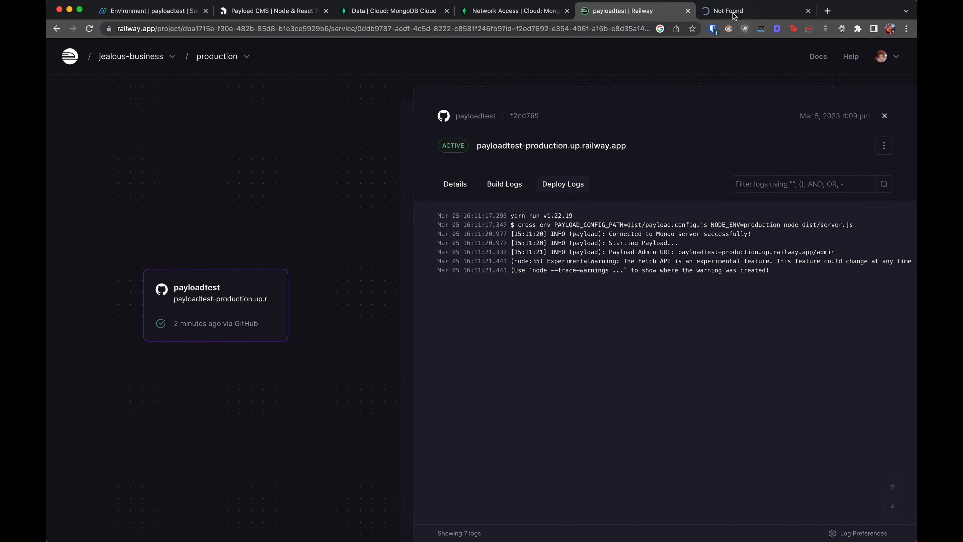
pyautogui.click(742, 253)
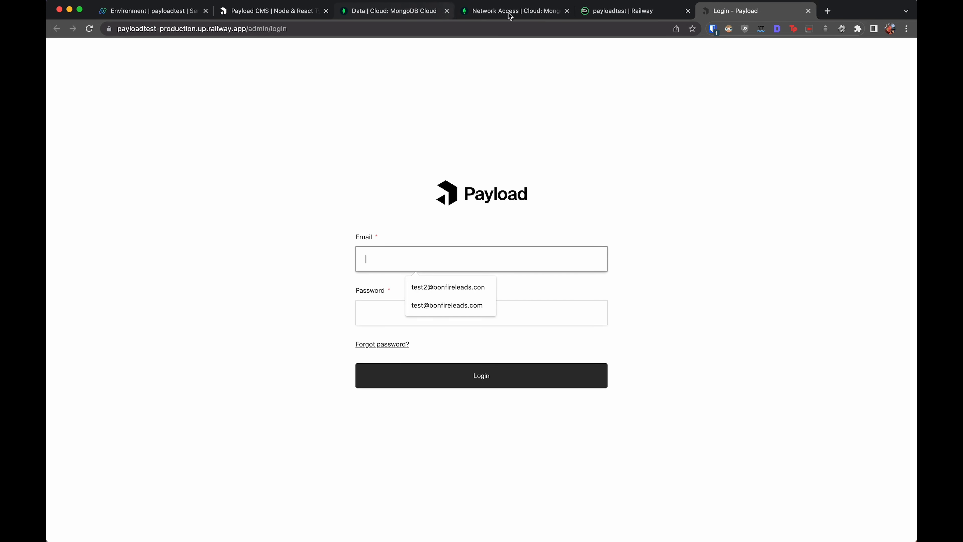
pyautogui.click(470, 12)
pyautogui.click(376, 13)
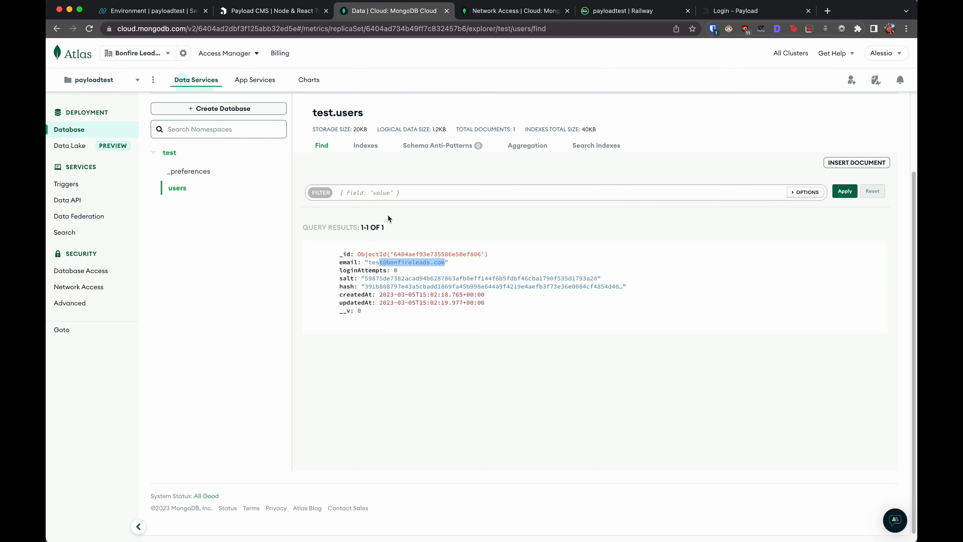
pyautogui.click(735, 10)
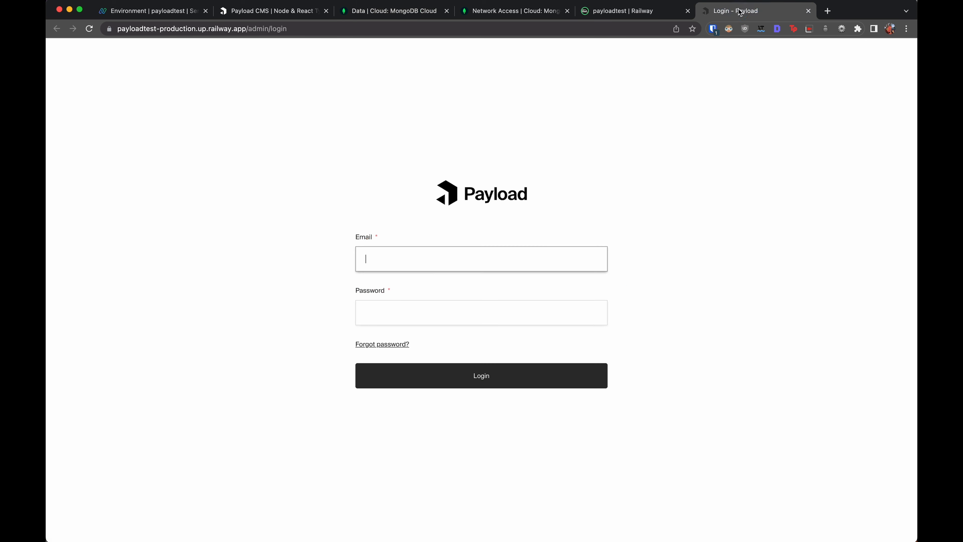
# Step: Log in to the deployed Payload admin with the test user's email and account password, and return to the Railway deploy logs
pyautogui.click(485, 265)
pyautogui.click(430, 306)
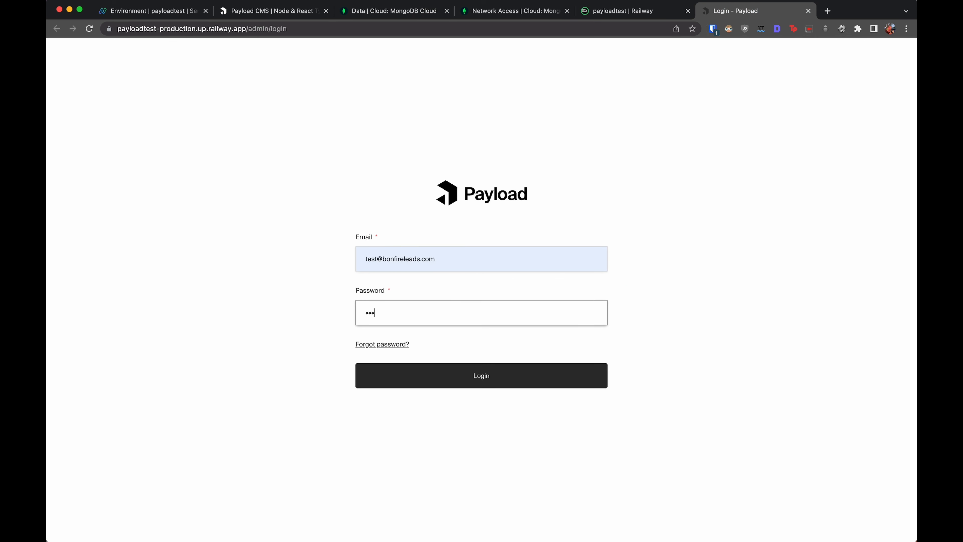
pyautogui.click(441, 375)
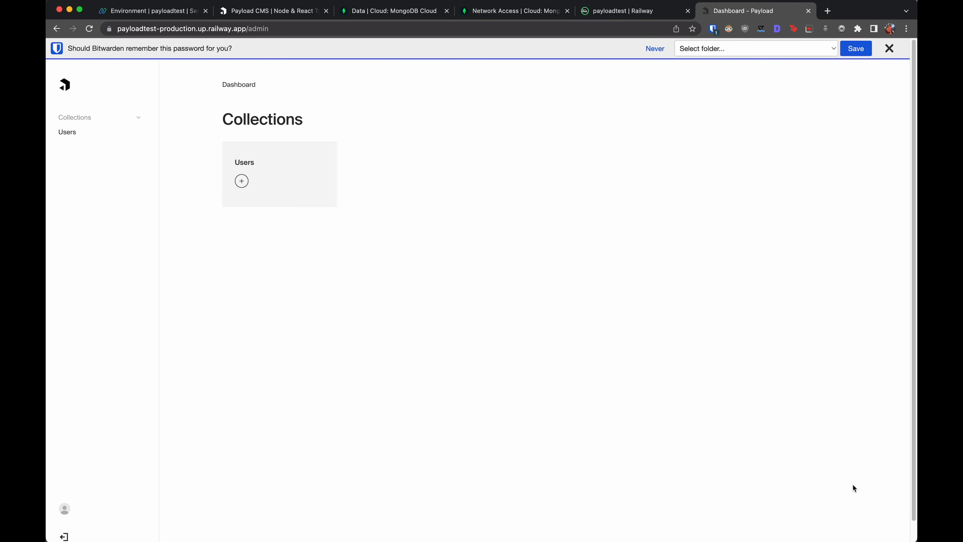
pyautogui.click(889, 48)
pyautogui.click(623, 15)
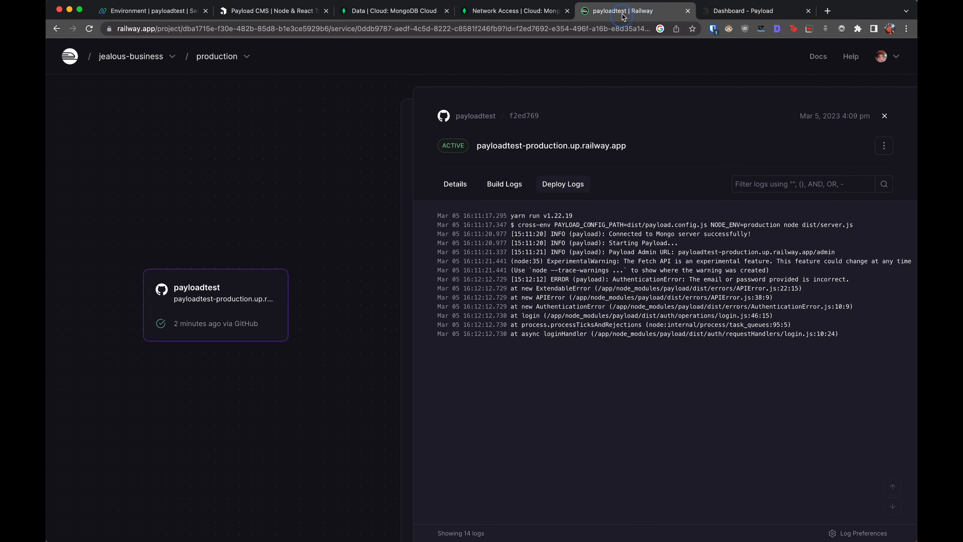